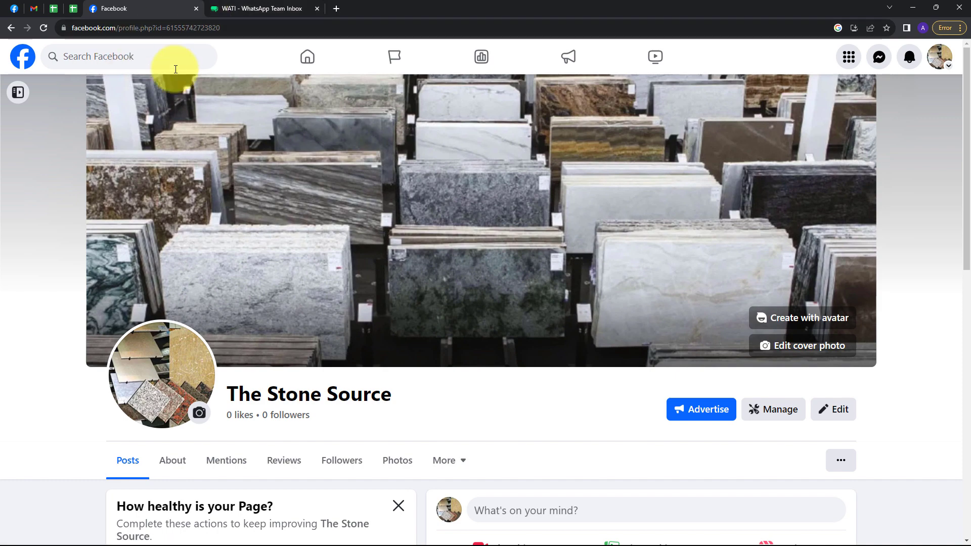
Step: Switch to the WATI tab to view approved templates such as marble_and_granite
{"action": "left_click", "coordinate": [257, 8]}
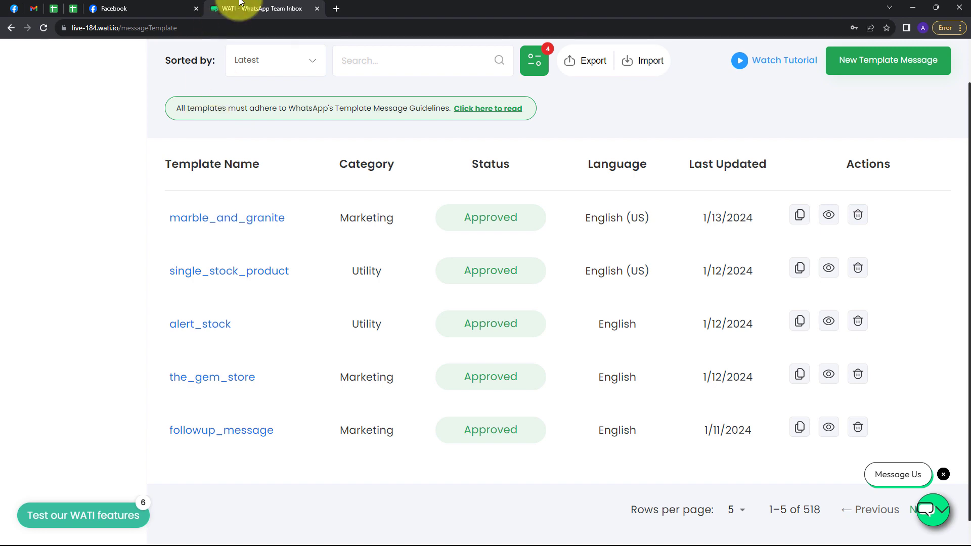
Step: Load the Pabbly Connect website in a new browser tab
{"action": "left_click", "coordinate": [332, 8]}
{"action": "type", "text": "pabbly.com/connect/"}
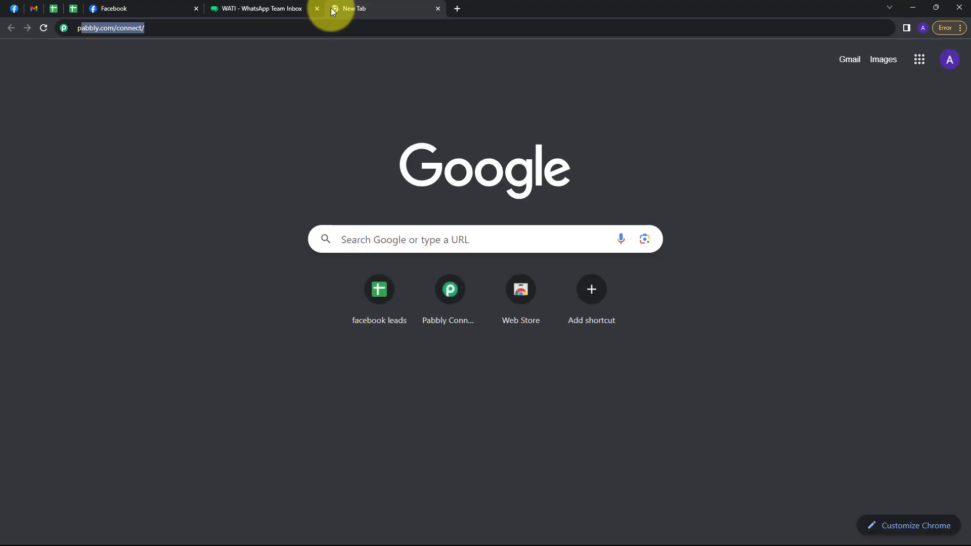
{"action": "key", "text": "Return"}
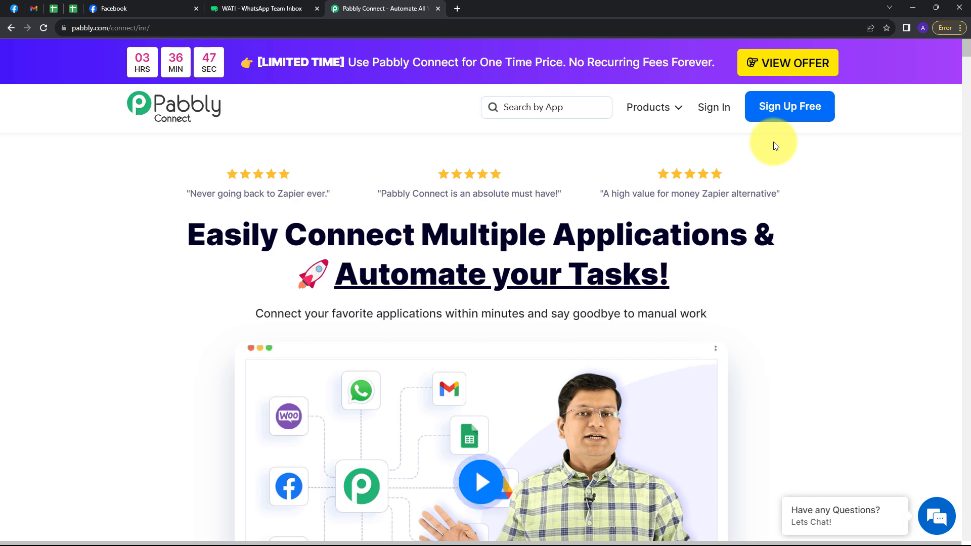
Step: Sign in and launch Pabbly Connect from the All Apps page
{"action": "left_click", "coordinate": [716, 112]}
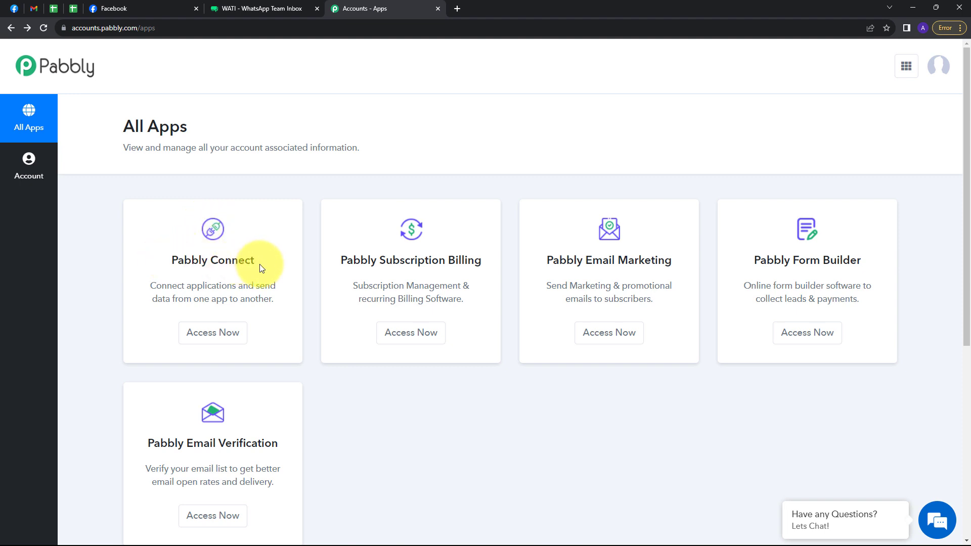
{"action": "left_click", "coordinate": [221, 340]}
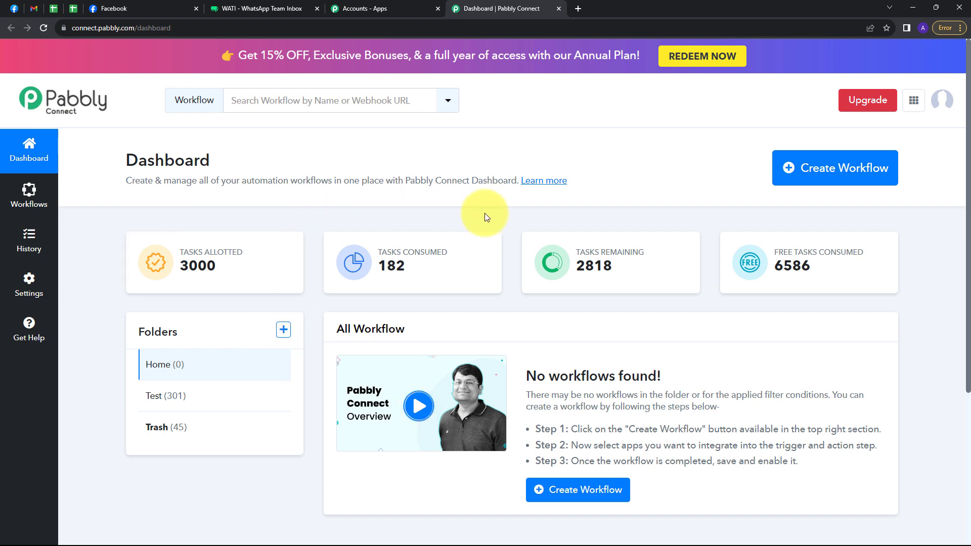
Step: Create the workflow 'Send Automated WhatsApp Message to your Marble and Granit…' in the Home folder
{"action": "left_click", "coordinate": [815, 183]}
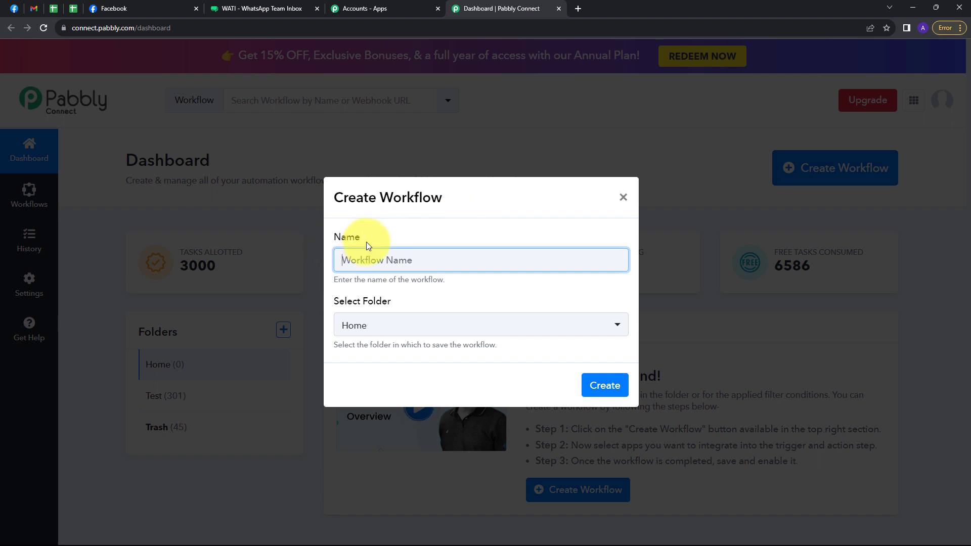
{"action": "left_click", "coordinate": [377, 255]}
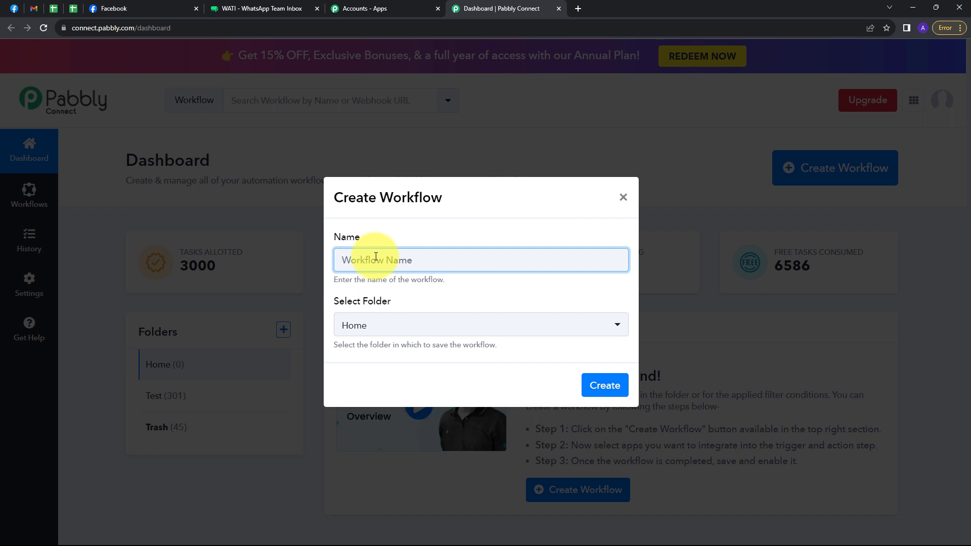
{"action": "key", "text": "ctrl+v"}
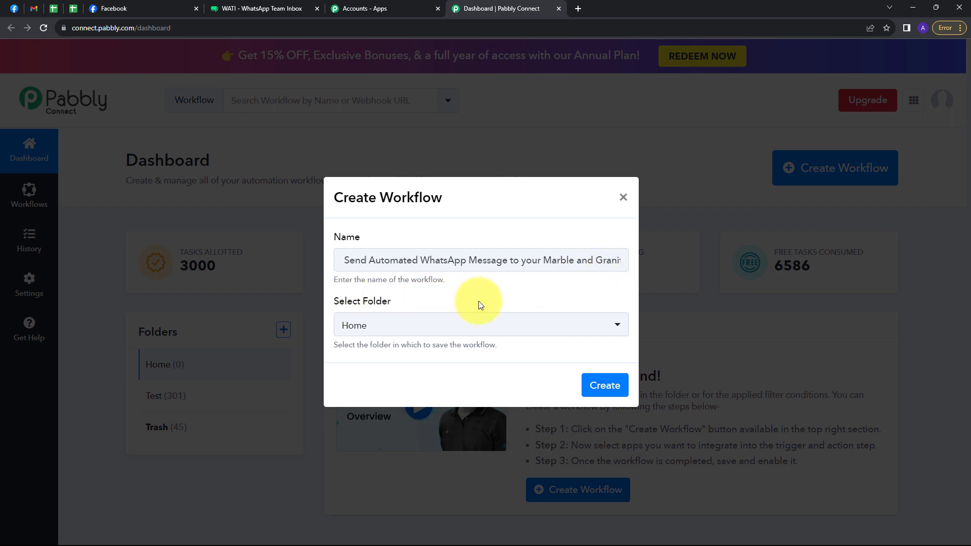
{"action": "left_click", "coordinate": [419, 331]}
{"action": "left_click", "coordinate": [355, 386]}
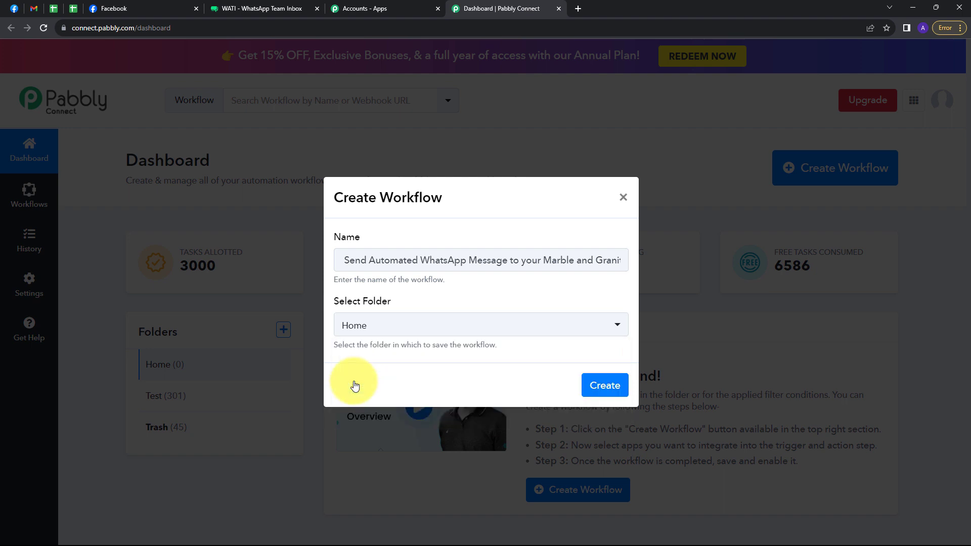
{"action": "left_click", "coordinate": [603, 386]}
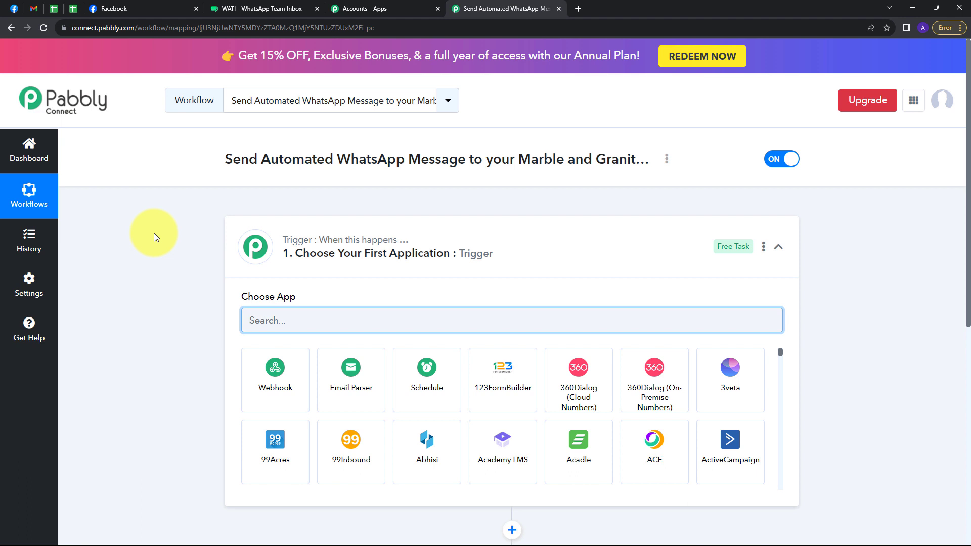
Step: Set the trigger app to Facebook Lead Ads with the New Lead (Instant) event
{"action": "scroll", "coordinate": [154, 233], "scroll_direction": "down", "scroll_amount": 3}
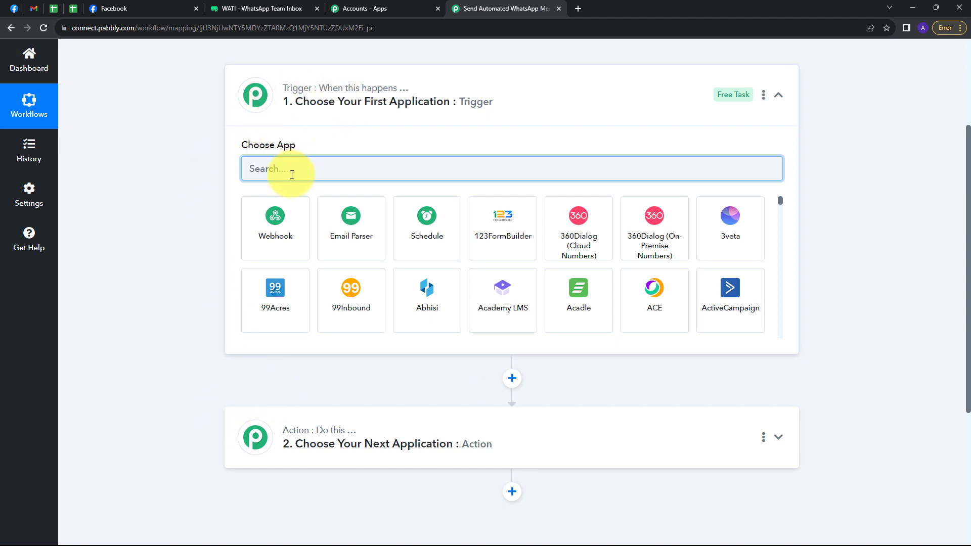
{"action": "type", "text": "facebb"}
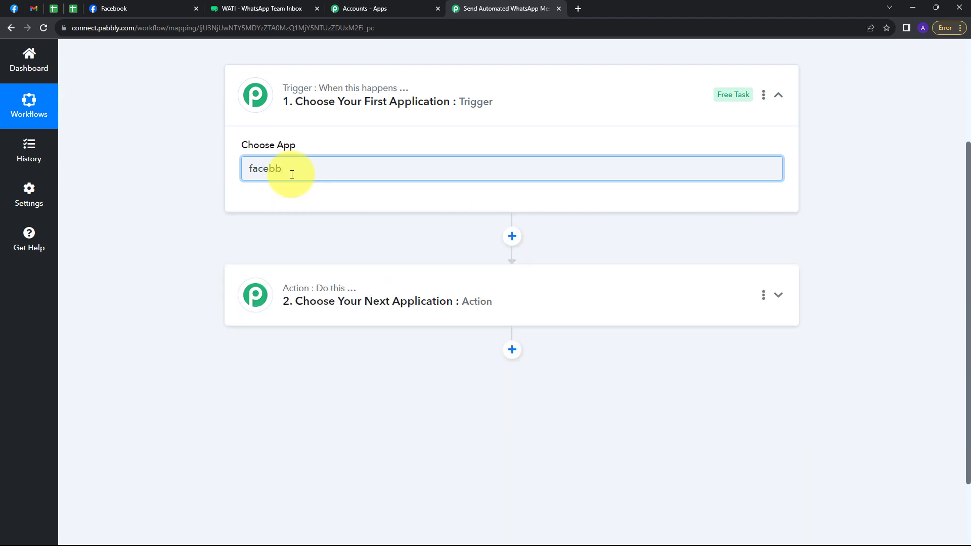
{"action": "key", "text": "BackSpace"}
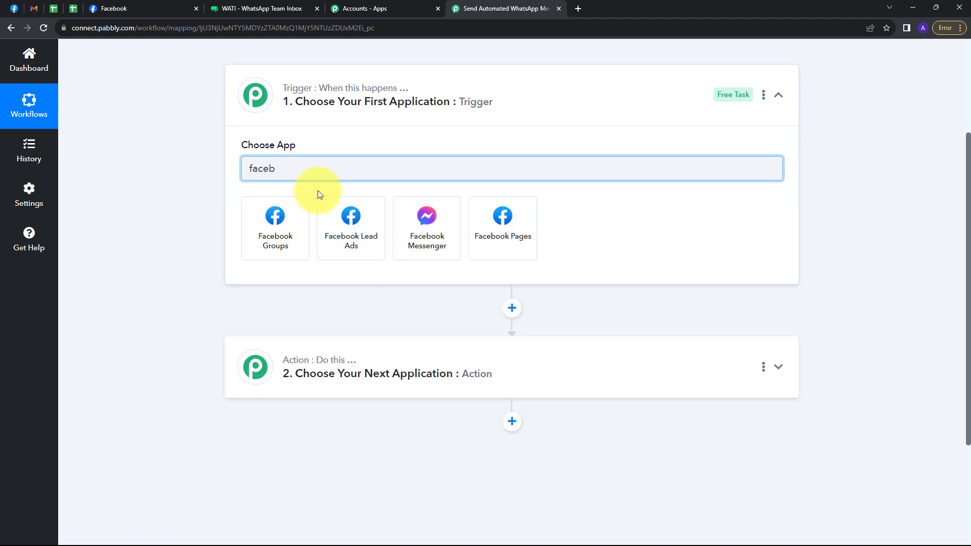
{"action": "left_click", "coordinate": [346, 220]}
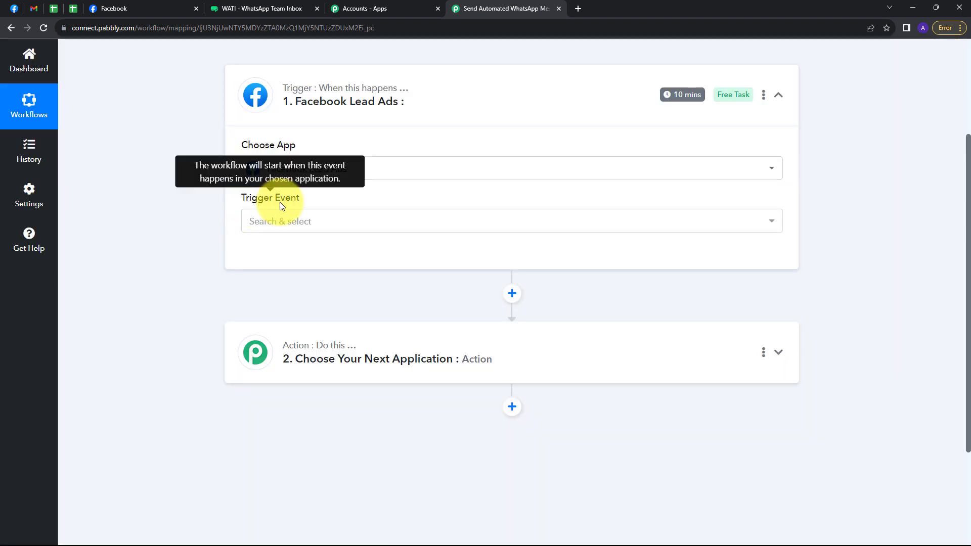
{"action": "left_click", "coordinate": [336, 228]}
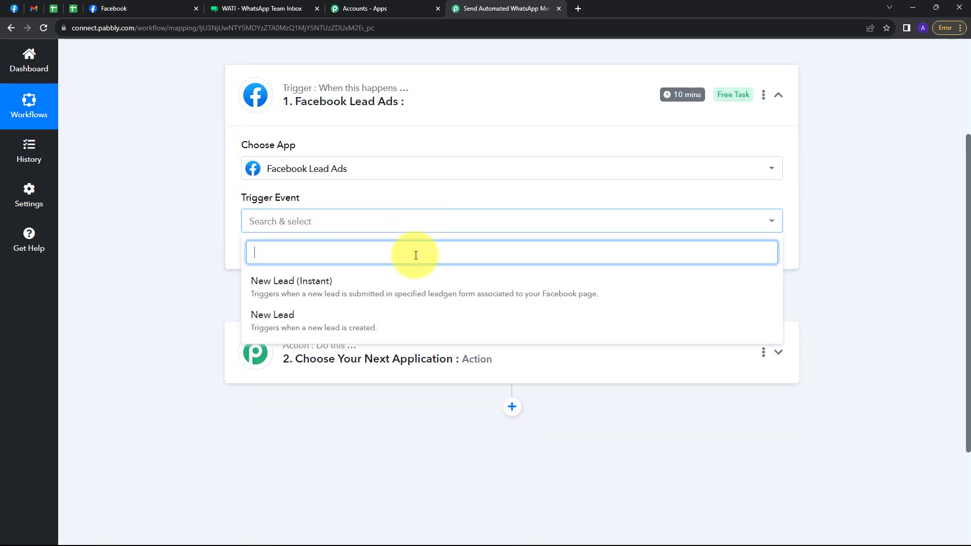
{"action": "left_click", "coordinate": [282, 290]}
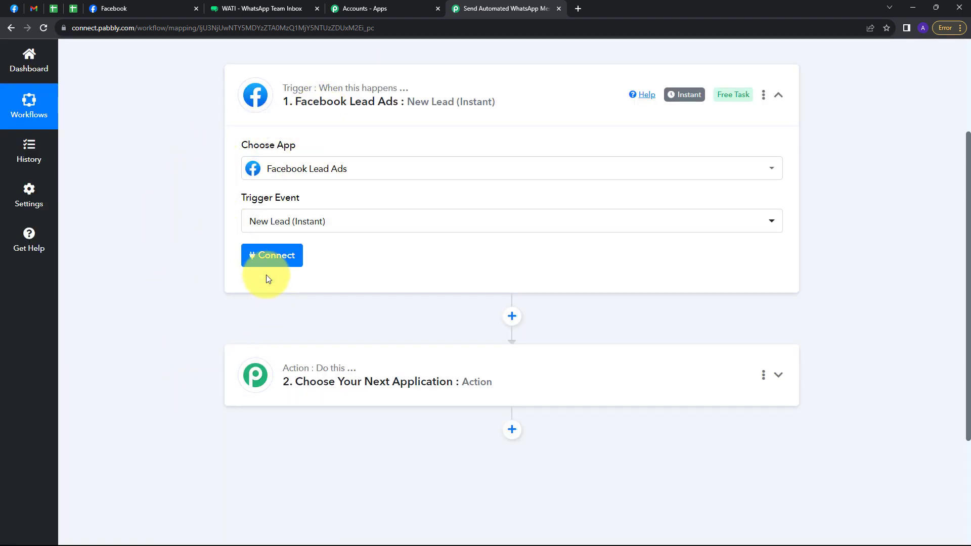
{"action": "left_click", "coordinate": [267, 256]}
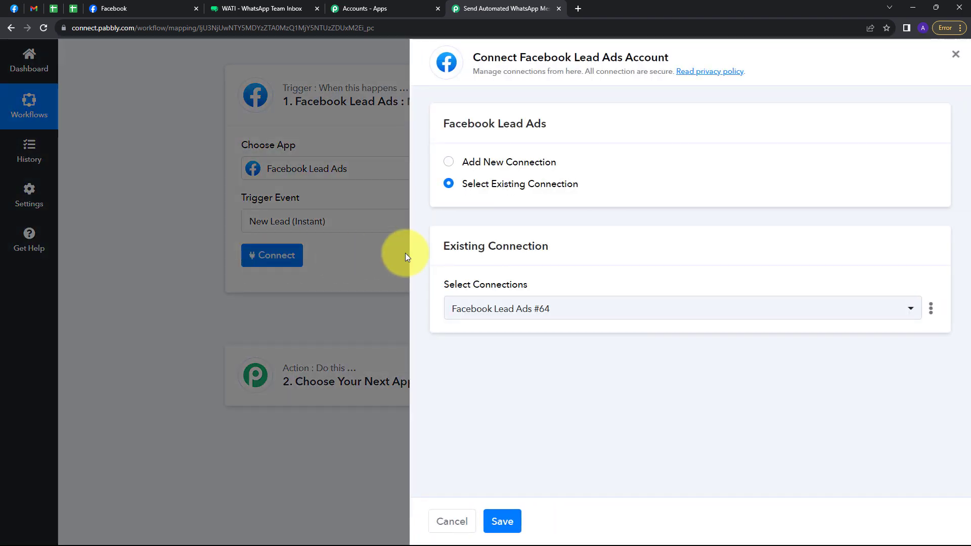
Step: Add a new Facebook Lead Ads connection and authorize it through the Facebook popup
{"action": "left_click", "coordinate": [465, 163]}
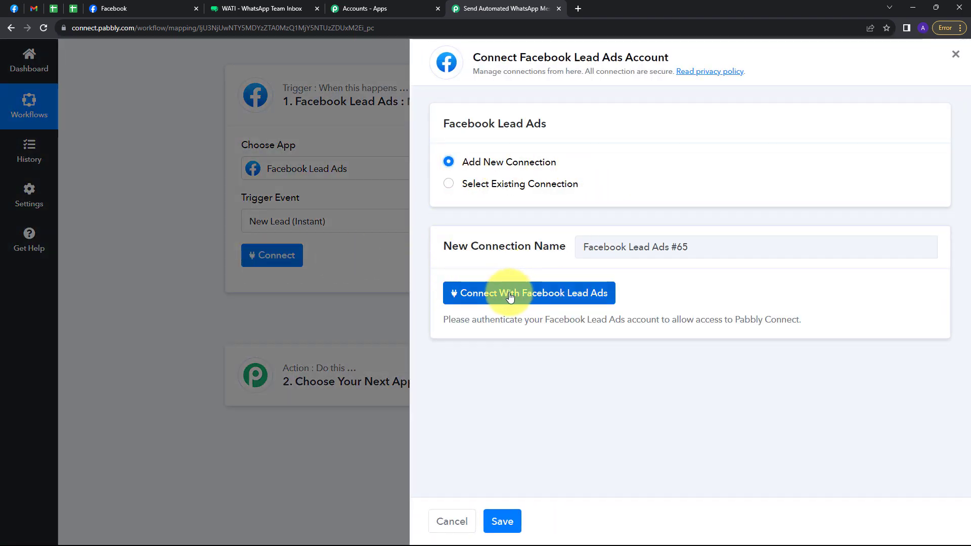
{"action": "left_click", "coordinate": [483, 295]}
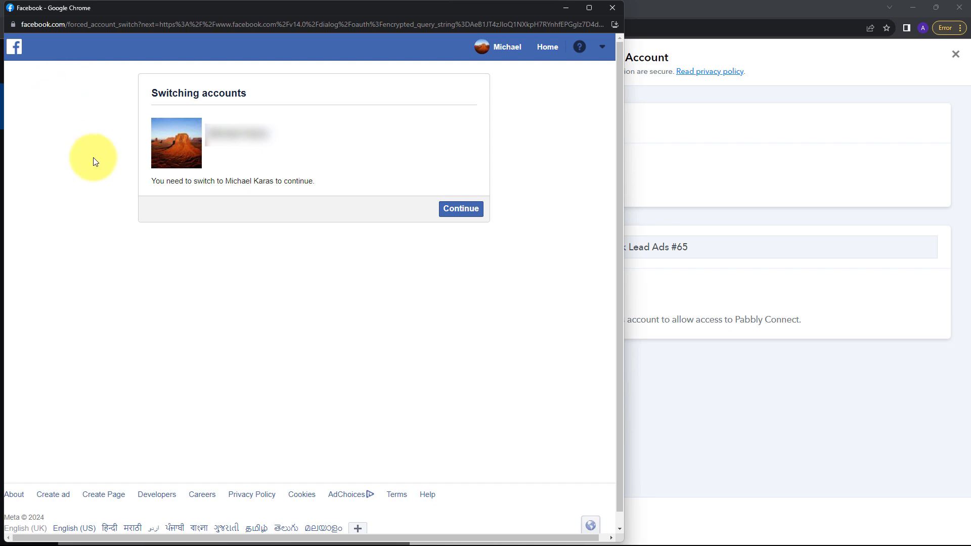
{"action": "left_click", "coordinate": [455, 215]}
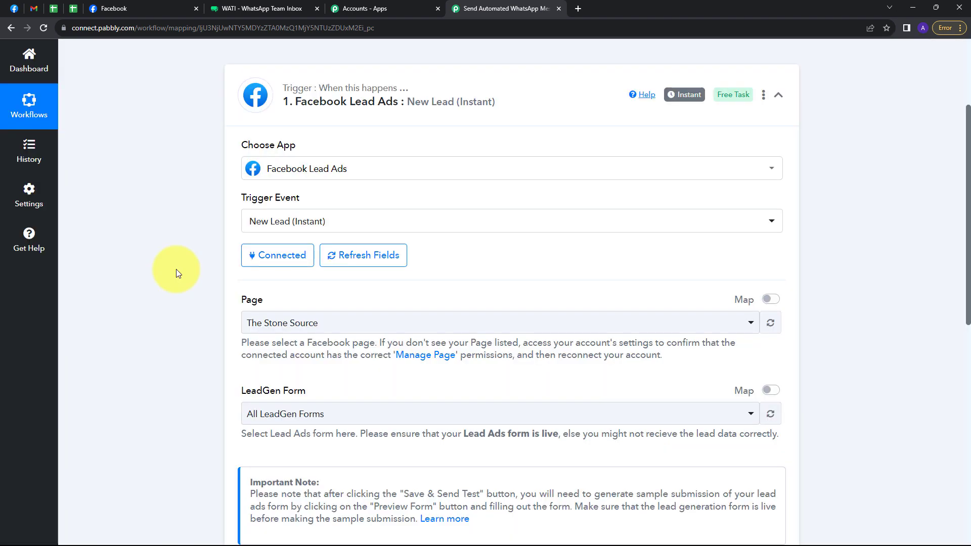
{"action": "scroll", "coordinate": [167, 280], "scroll_direction": "down", "scroll_amount": 1}
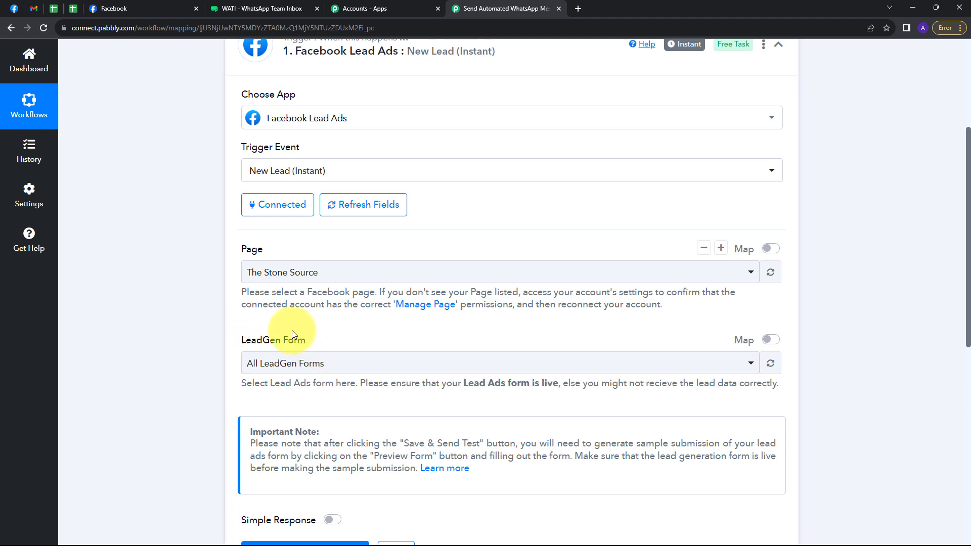
Step: Go from The Stone Source page to Meta Business Suite's lead ads instant forms
{"action": "left_click", "coordinate": [141, 8]}
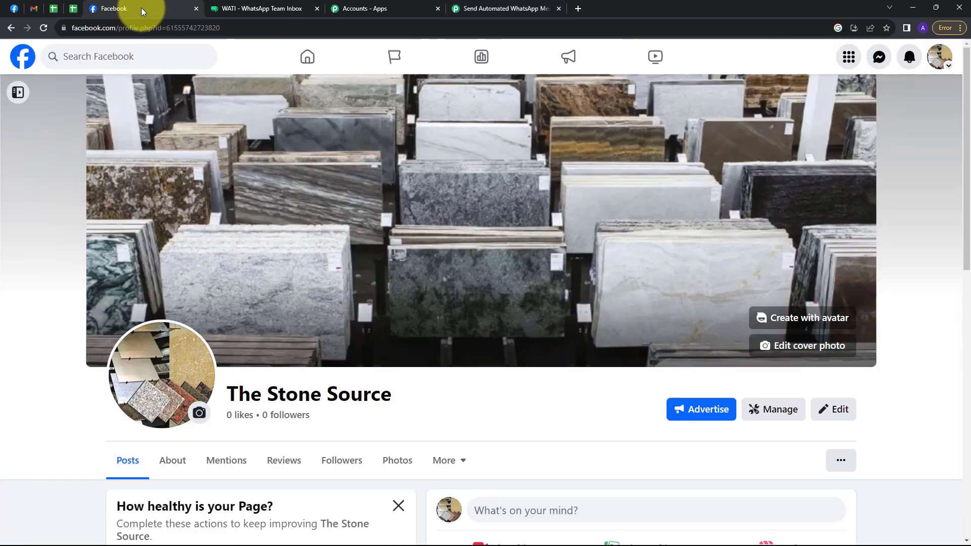
{"action": "scroll", "coordinate": [323, 204], "scroll_direction": "down", "scroll_amount": 1}
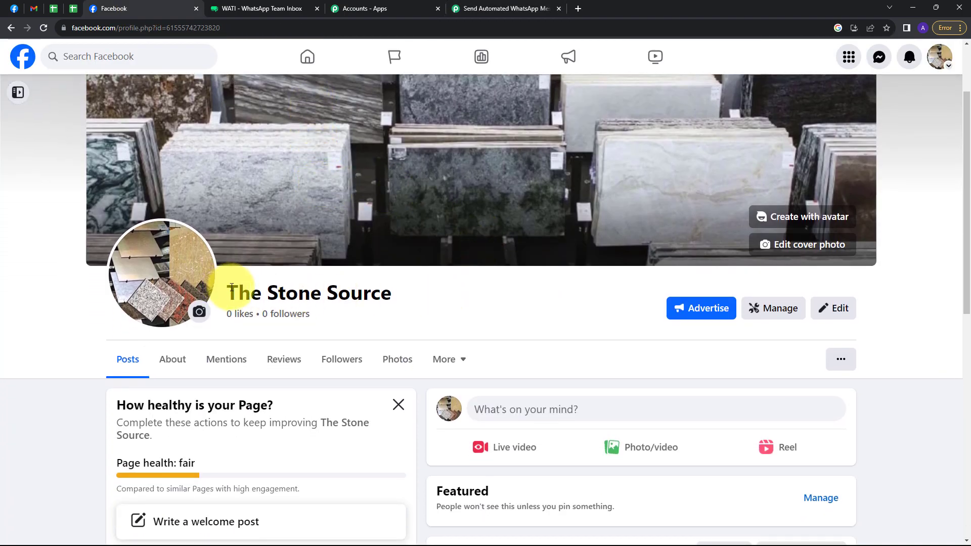
{"action": "left_click_drag", "start_coordinate": [225, 288], "coordinate": [408, 298]}
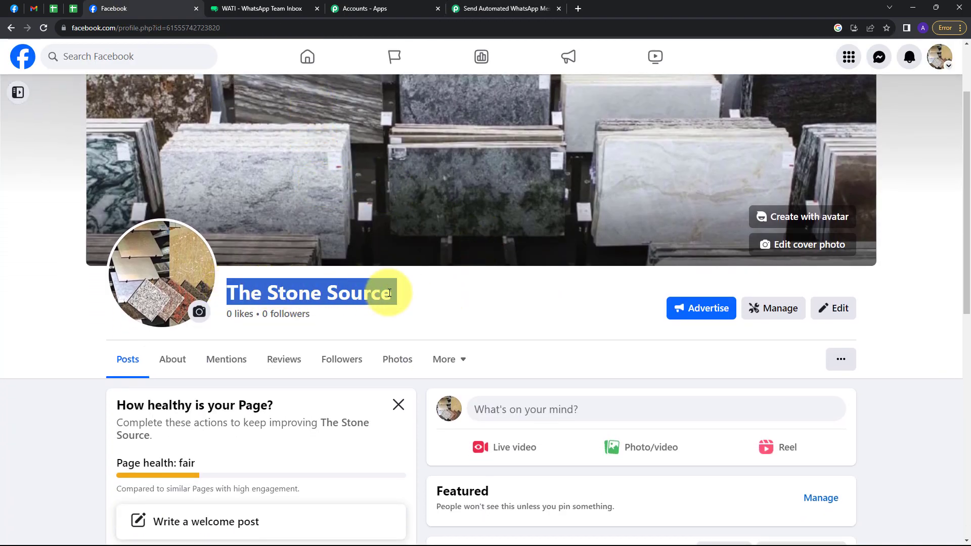
{"action": "left_click", "coordinate": [415, 296]}
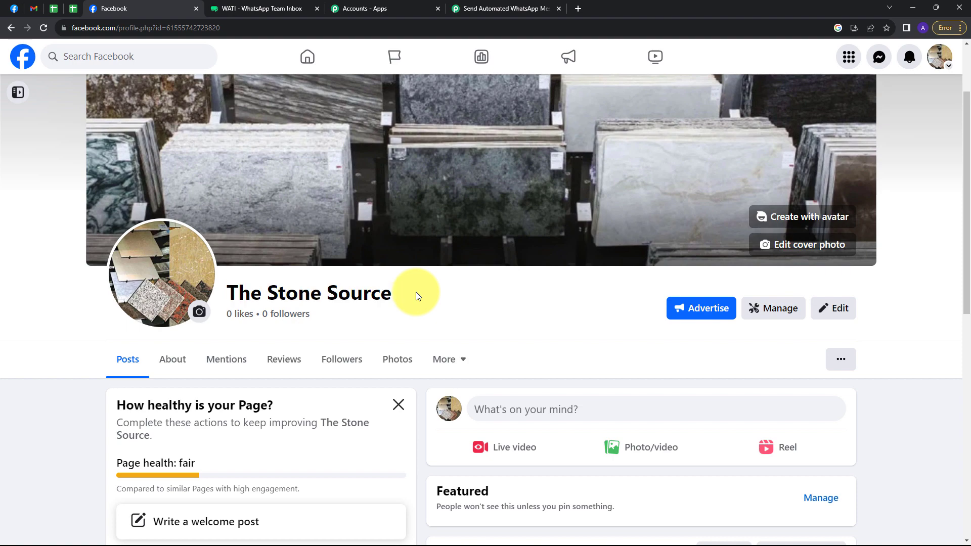
{"action": "left_click", "coordinate": [18, 93]}
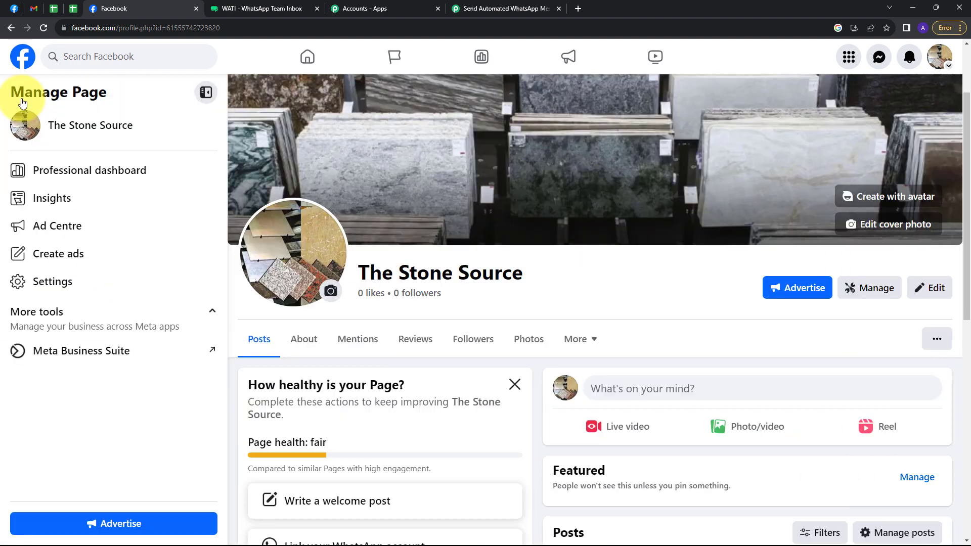
{"action": "left_click", "coordinate": [55, 353]}
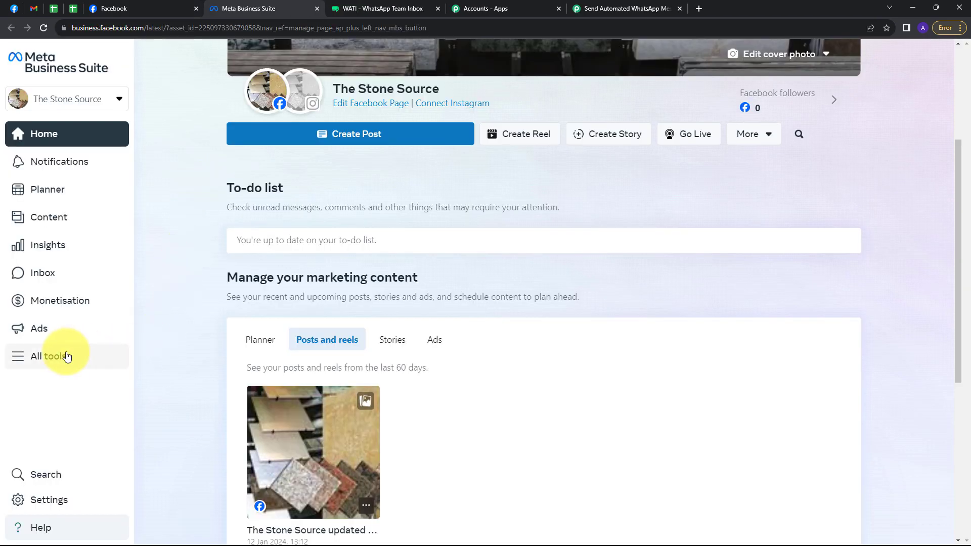
{"action": "left_click", "coordinate": [36, 362]}
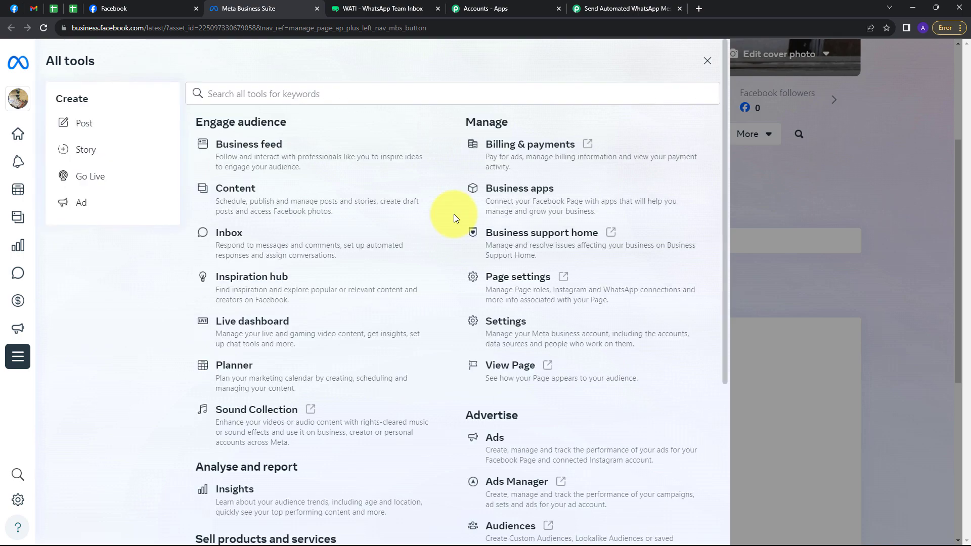
{"action": "scroll", "coordinate": [455, 218], "scroll_direction": "down", "scroll_amount": 3}
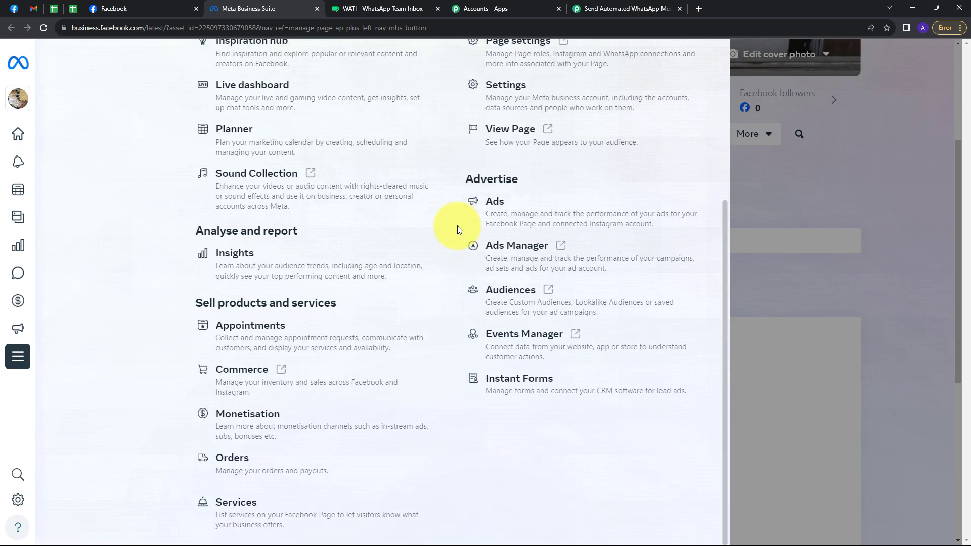
{"action": "left_click", "coordinate": [501, 385]}
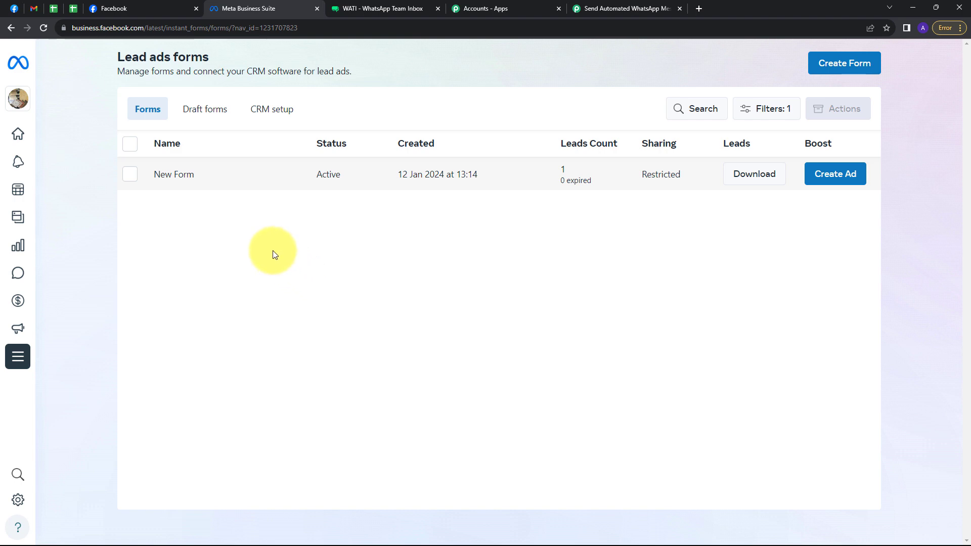
Step: Preview New Form through all its screens, close it, and return to the Pabbly workflow
{"action": "left_click", "coordinate": [175, 177]}
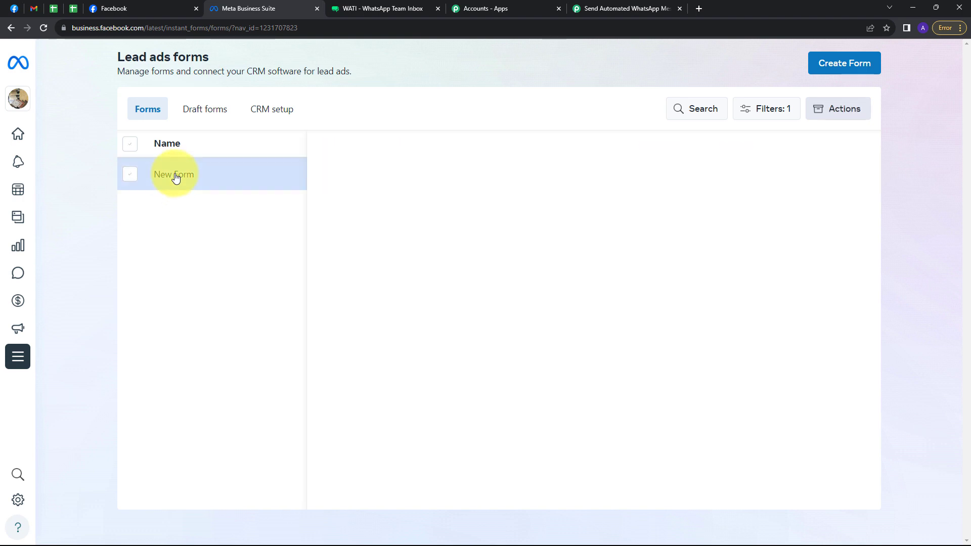
{"action": "left_click", "coordinate": [704, 485]}
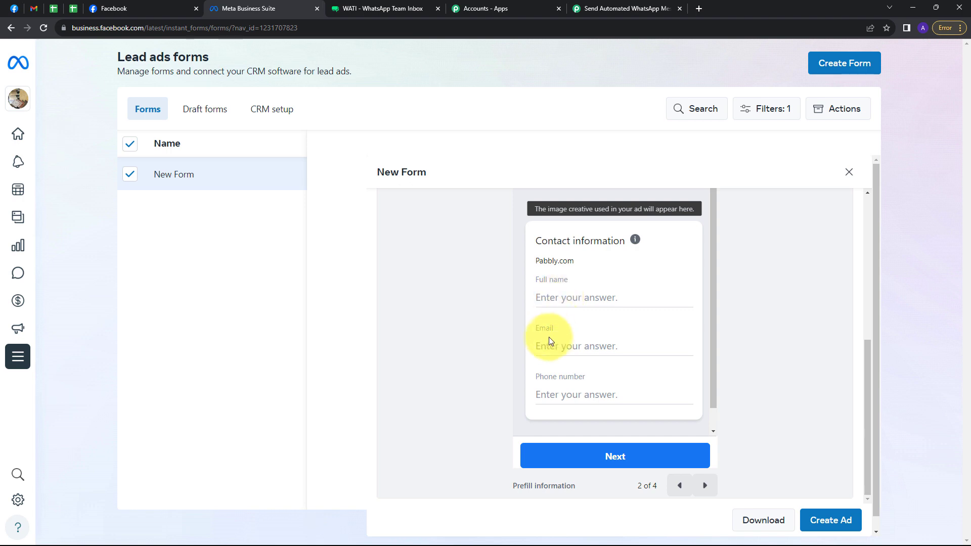
{"action": "left_click", "coordinate": [706, 484]}
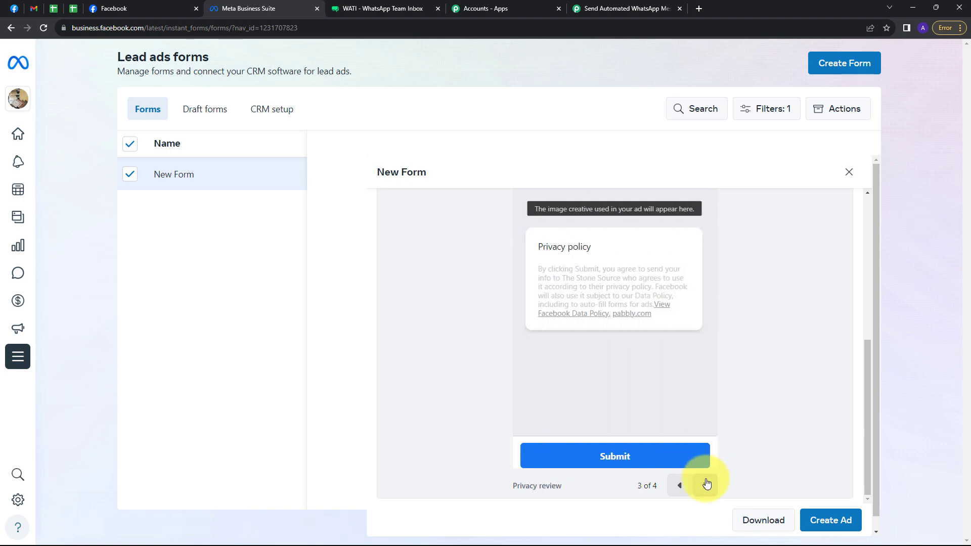
{"action": "left_click", "coordinate": [707, 484]}
{"action": "left_click", "coordinate": [850, 173]}
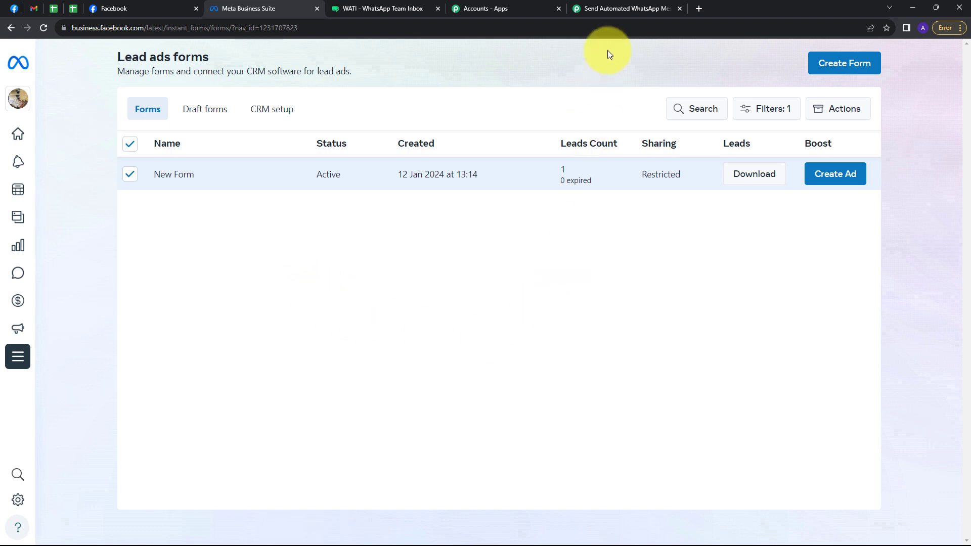
{"action": "left_click", "coordinate": [607, 9]}
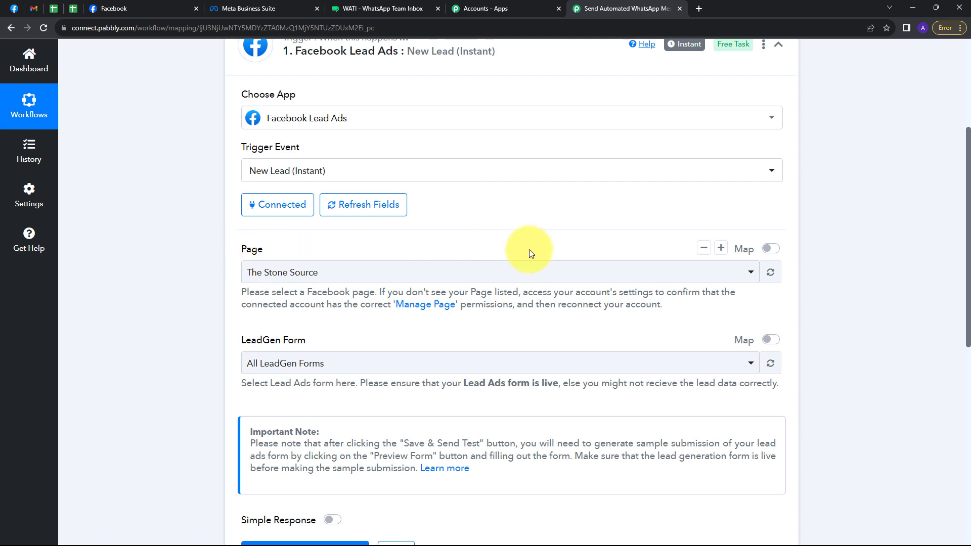
Step: Set the trigger's page to The Stone Source and its LeadGen Form to New Form
{"action": "left_click", "coordinate": [481, 272]}
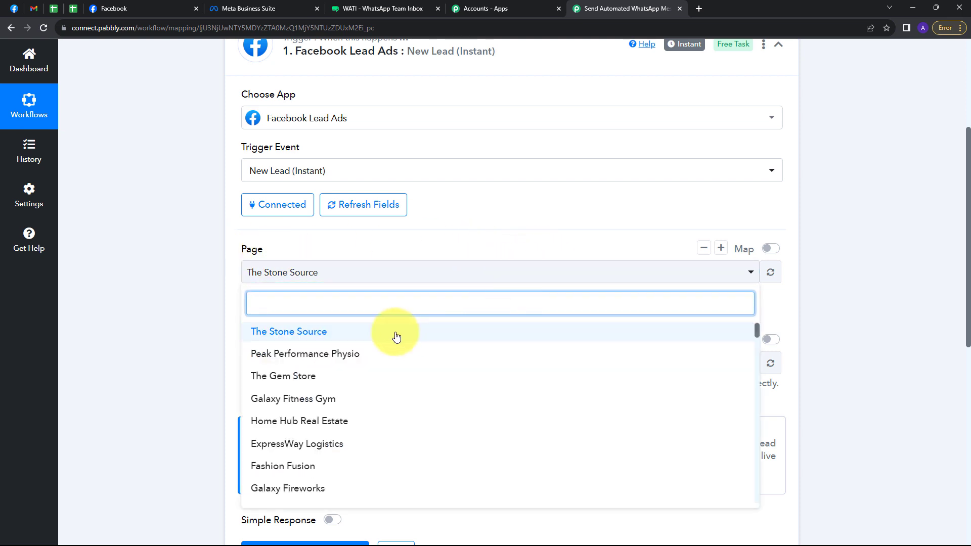
{"action": "scroll", "coordinate": [395, 336], "scroll_direction": "down", "scroll_amount": 4}
{"action": "scroll", "coordinate": [399, 361], "scroll_direction": "up", "scroll_amount": 4}
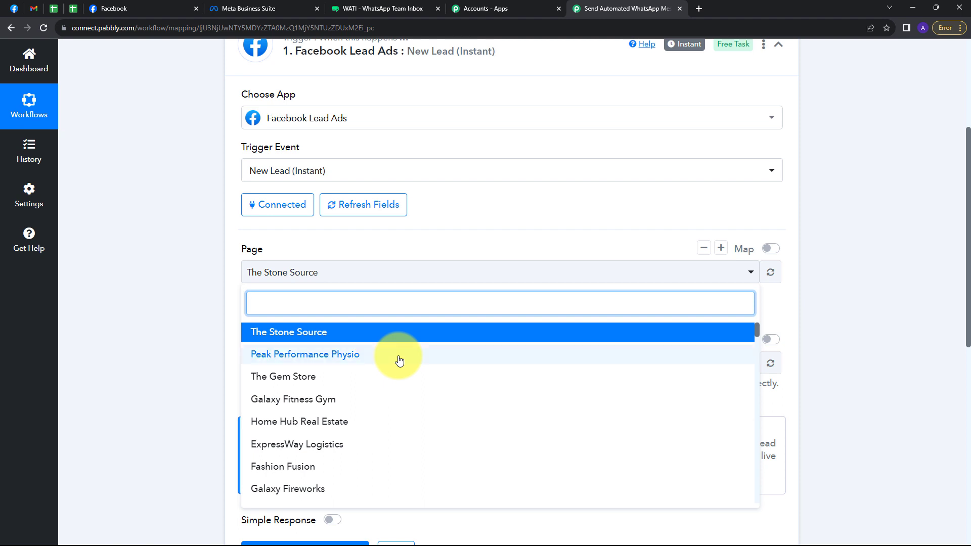
{"action": "left_click", "coordinate": [298, 340]}
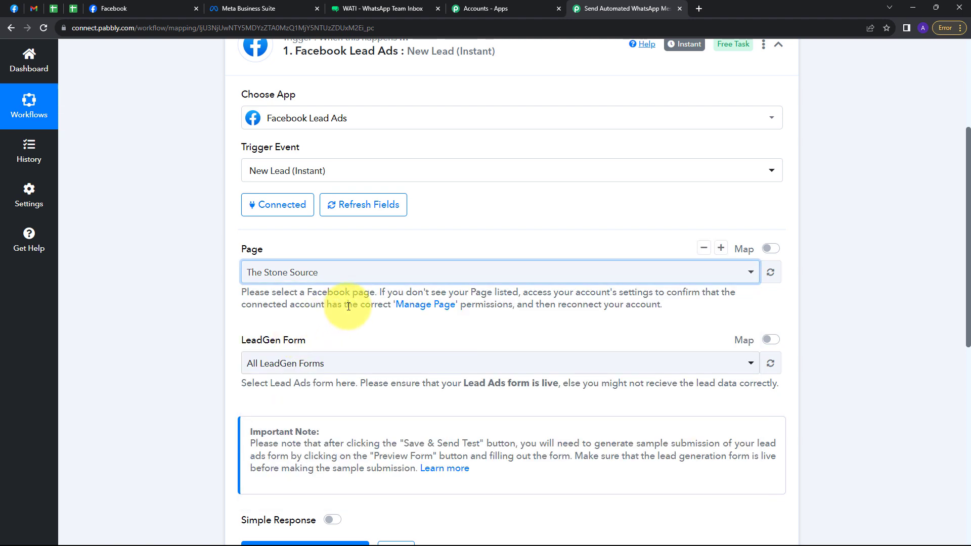
{"action": "scroll", "coordinate": [325, 310], "scroll_direction": "down", "scroll_amount": 1}
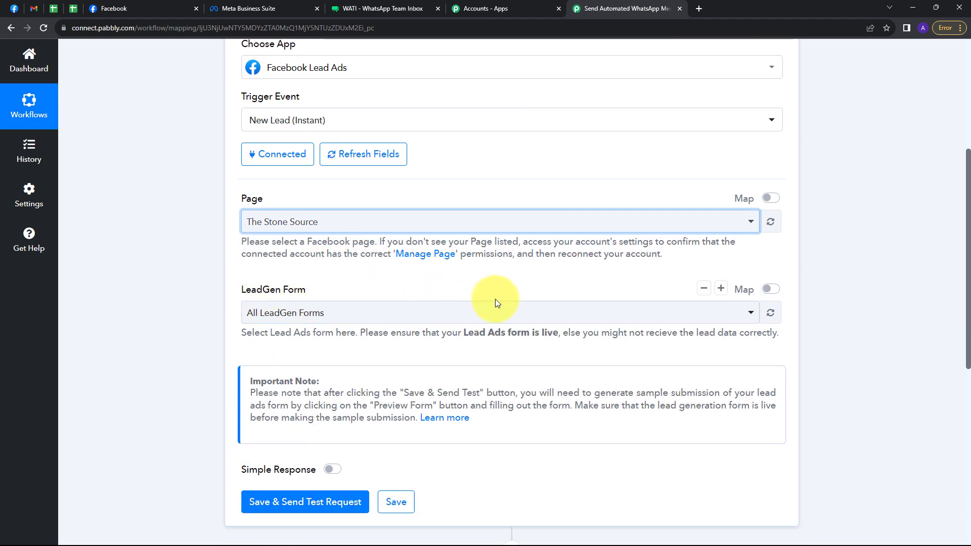
{"action": "left_click", "coordinate": [440, 315]}
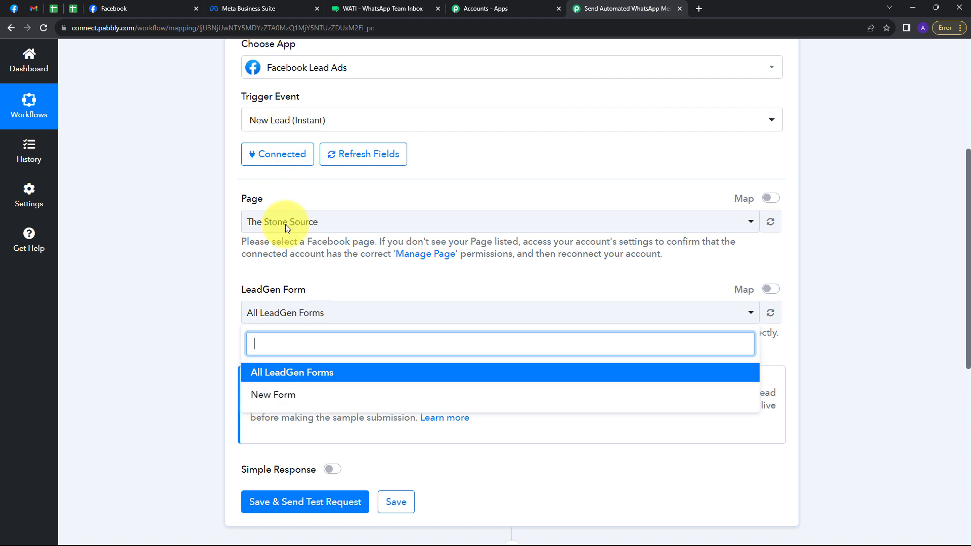
{"action": "left_click", "coordinate": [289, 400]}
Step: Save the trigger and send a test request to await a webhook response
{"action": "scroll", "coordinate": [354, 323], "scroll_direction": "down", "scroll_amount": 1}
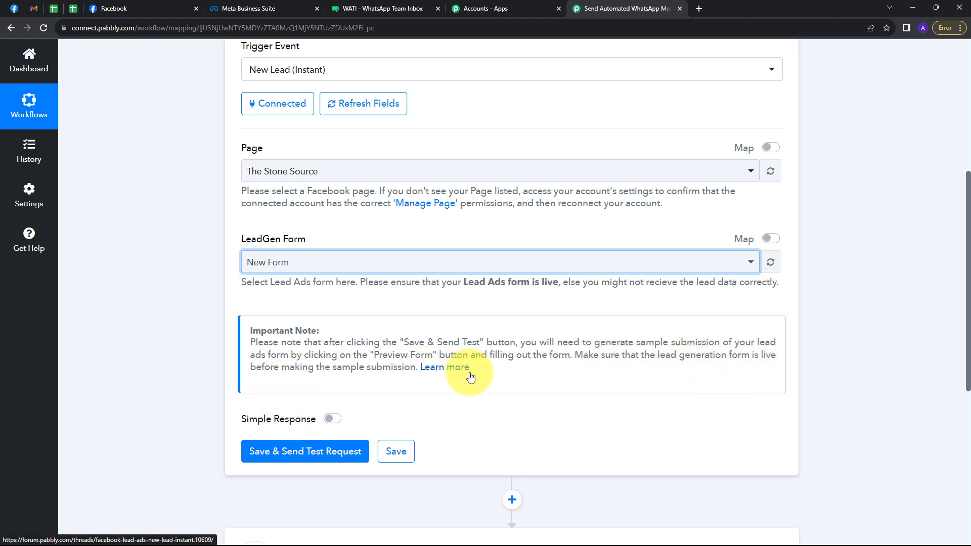
{"action": "left_click", "coordinate": [266, 451]}
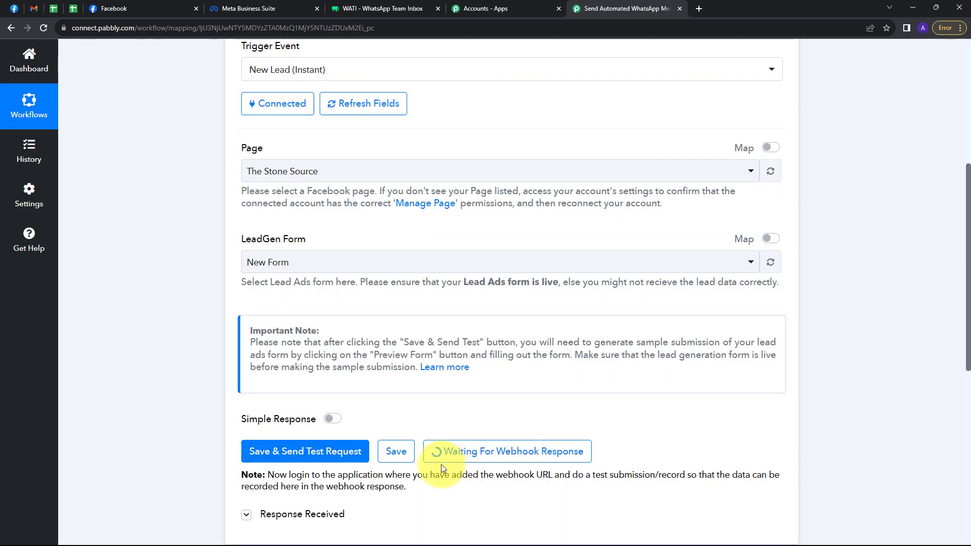
{"action": "scroll", "coordinate": [441, 465], "scroll_direction": "down", "scroll_amount": 1}
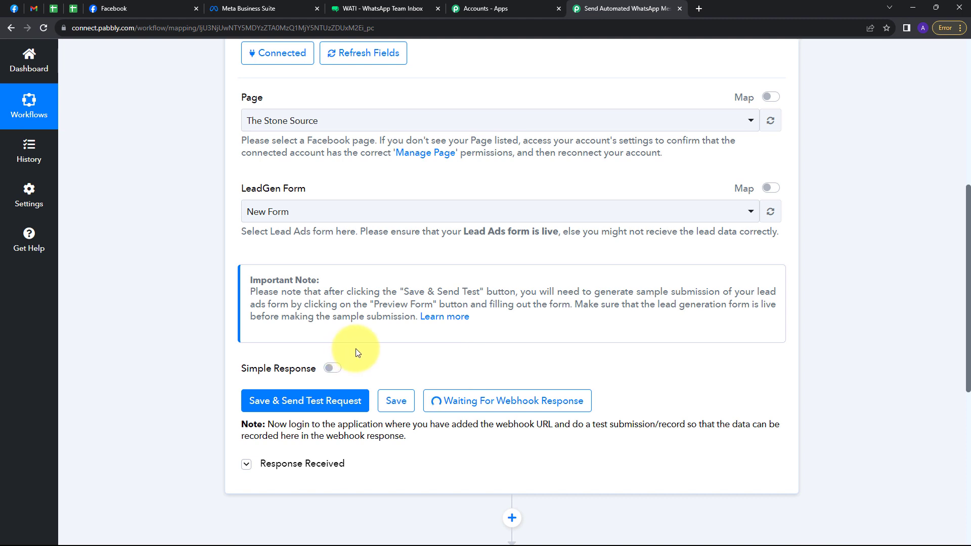
Step: Open Meta's Lead Ads Testing Tool, select The Stone Source, and preview New Form
{"action": "left_click", "coordinate": [74, 4]}
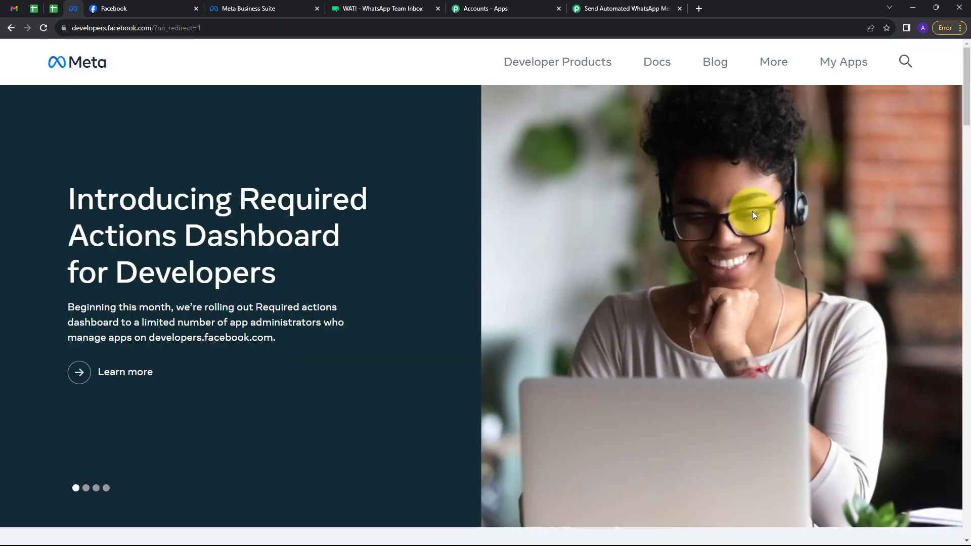
{"action": "left_click", "coordinate": [766, 65]}
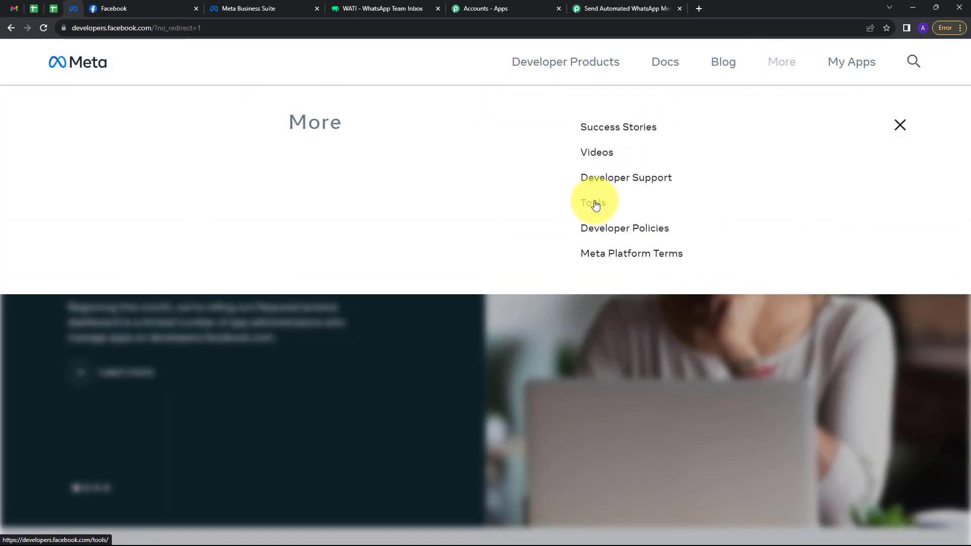
{"action": "left_click", "coordinate": [595, 204]}
{"action": "scroll", "coordinate": [403, 256], "scroll_direction": "down", "scroll_amount": 2}
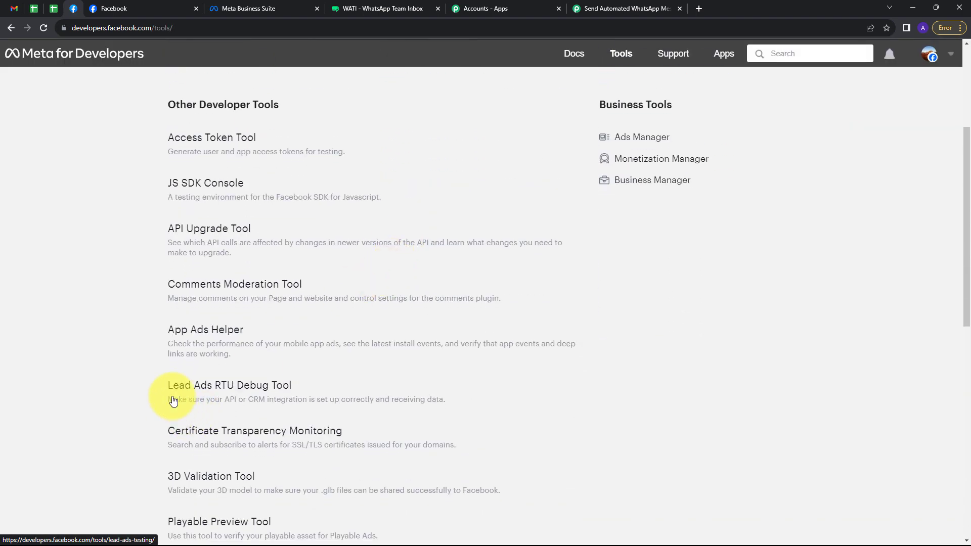
{"action": "left_click", "coordinate": [216, 392]}
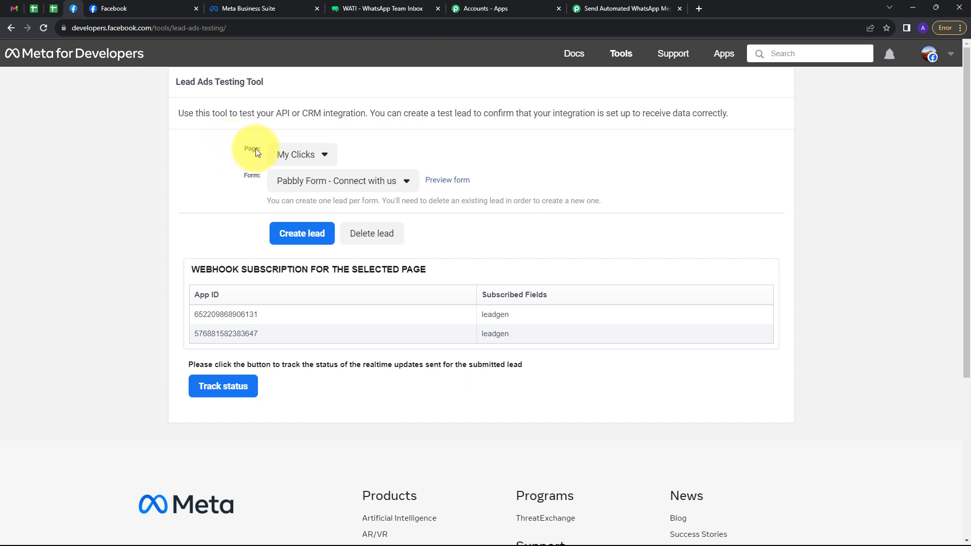
{"action": "left_click", "coordinate": [323, 154]}
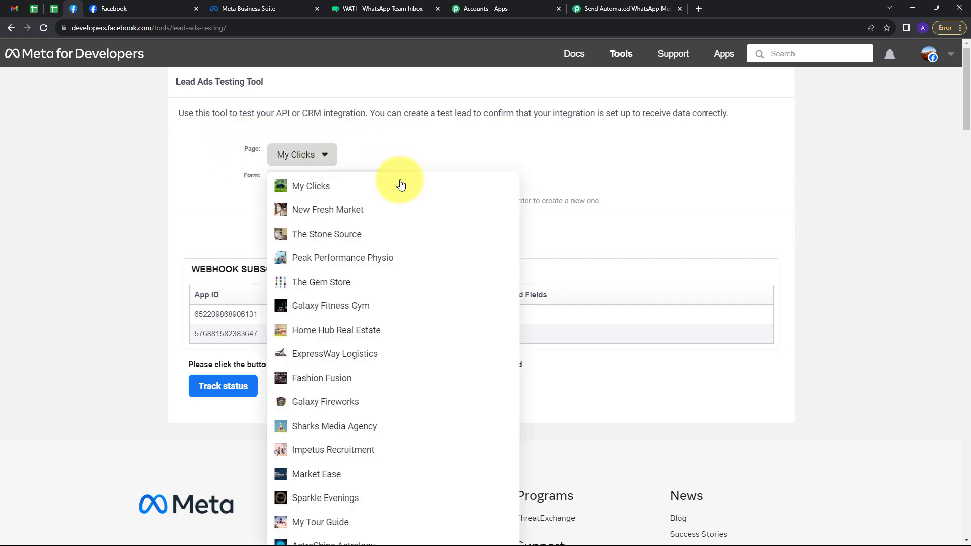
{"action": "left_click", "coordinate": [322, 234]}
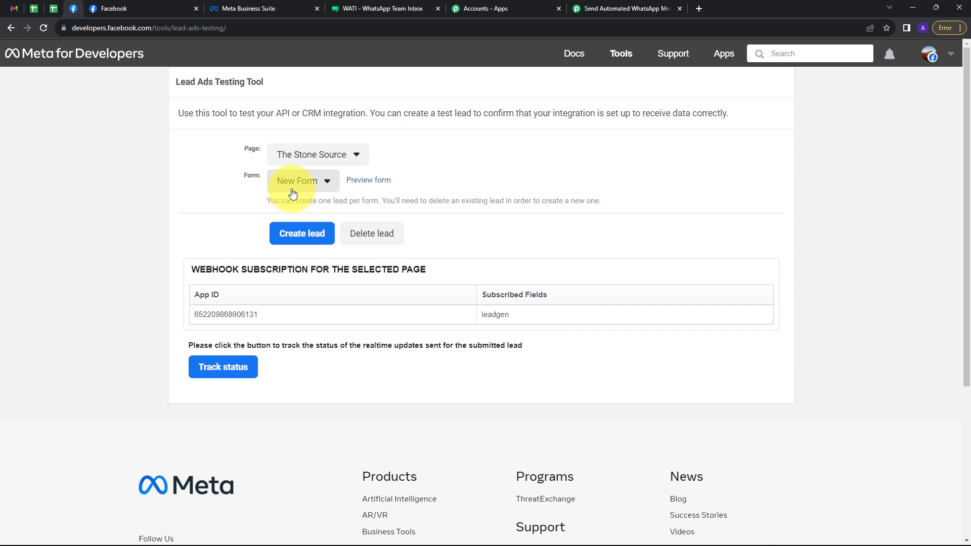
{"action": "left_click", "coordinate": [365, 181]}
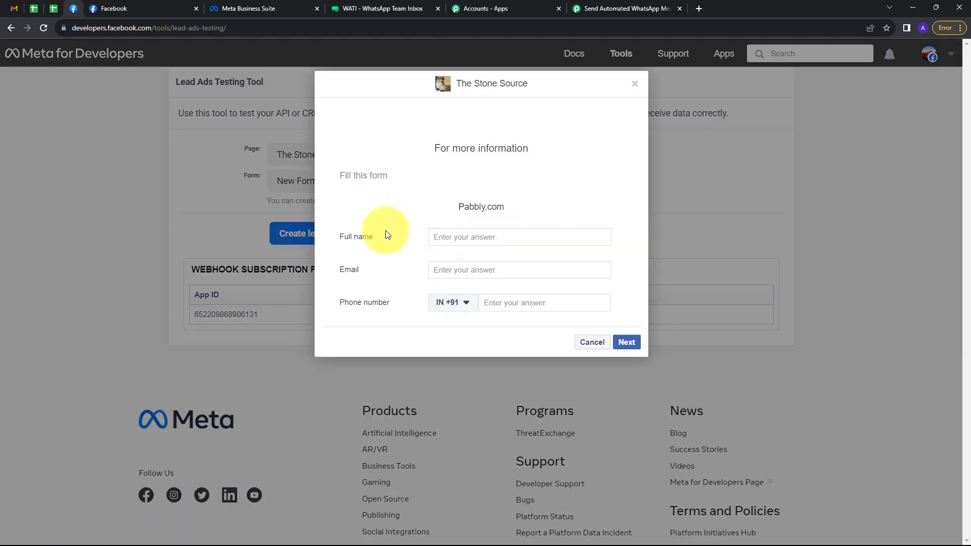
Step: Submit a test lead with full name, e-mail and phone number, then return to Pabbly
{"action": "left_click", "coordinate": [468, 237]}
{"action": "type", "text": "Test User"}
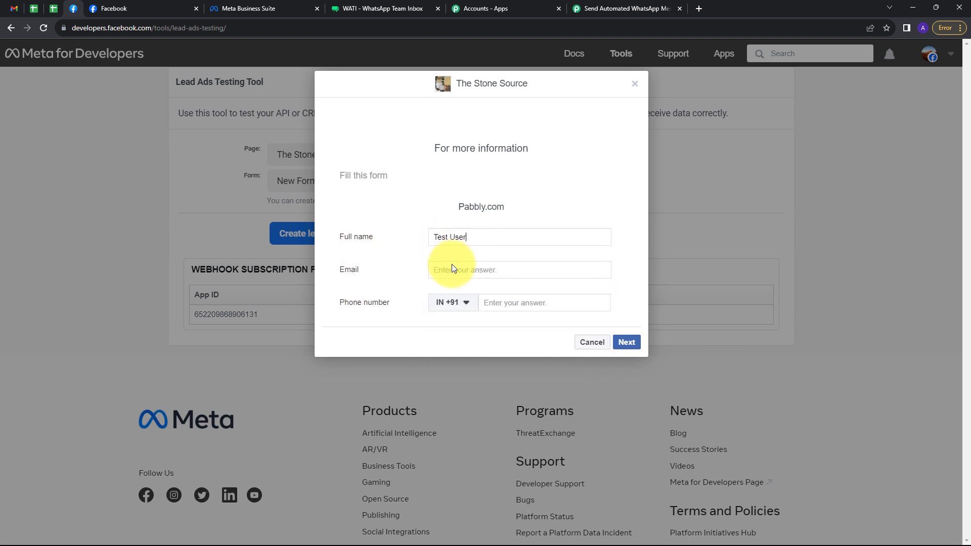
{"action": "left_click", "coordinate": [449, 268]}
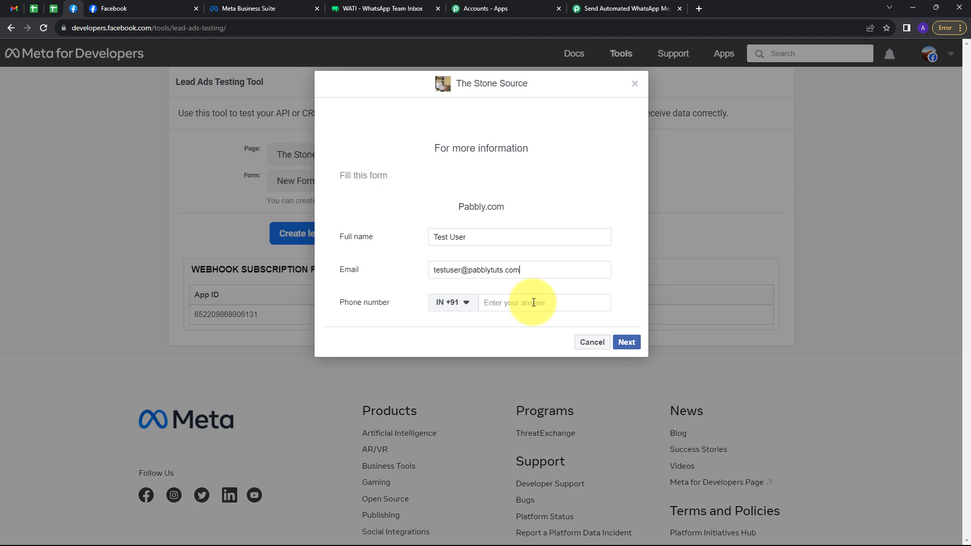
{"action": "left_click", "coordinate": [533, 302]}
{"action": "type", "text": "90909 09090"}
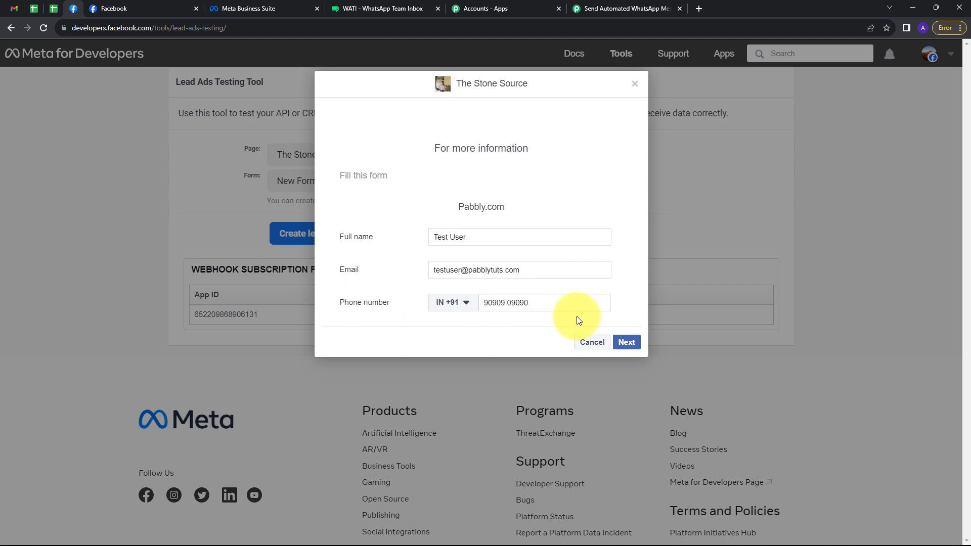
{"action": "left_click", "coordinate": [623, 341]}
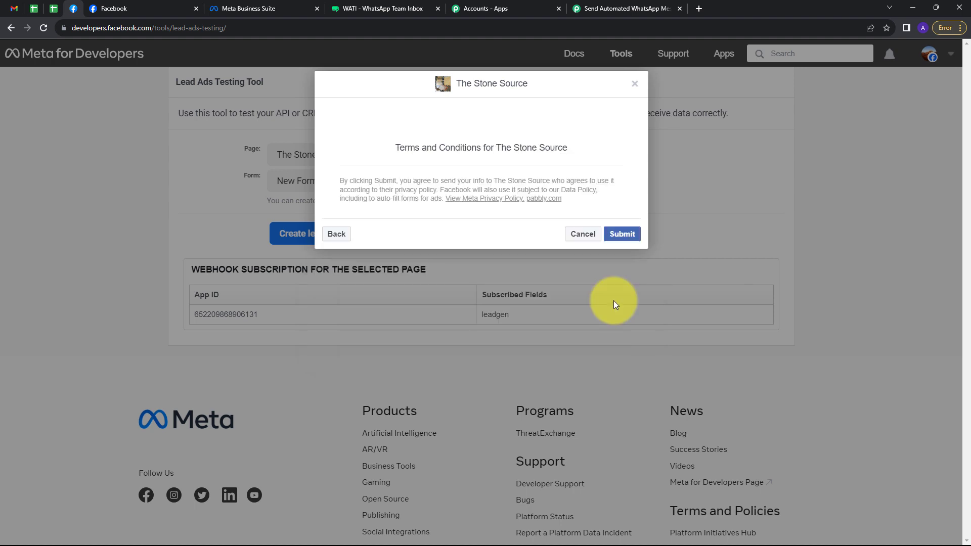
{"action": "left_click", "coordinate": [619, 239]}
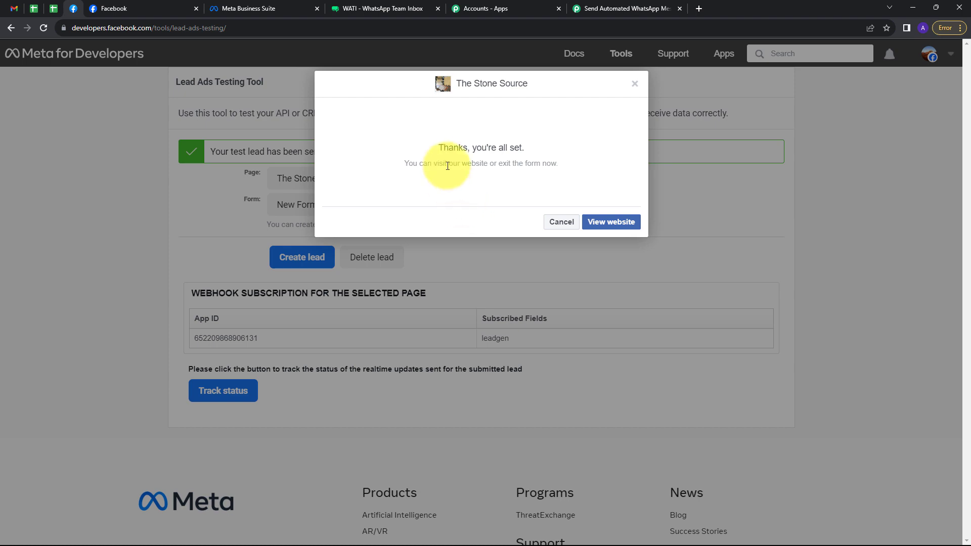
{"action": "left_click", "coordinate": [644, 2]}
Step: Review the test lead's captured full name, e-mail and phone number, down to the empty action step
{"action": "scroll", "coordinate": [815, 310], "scroll_direction": "down", "scroll_amount": 2}
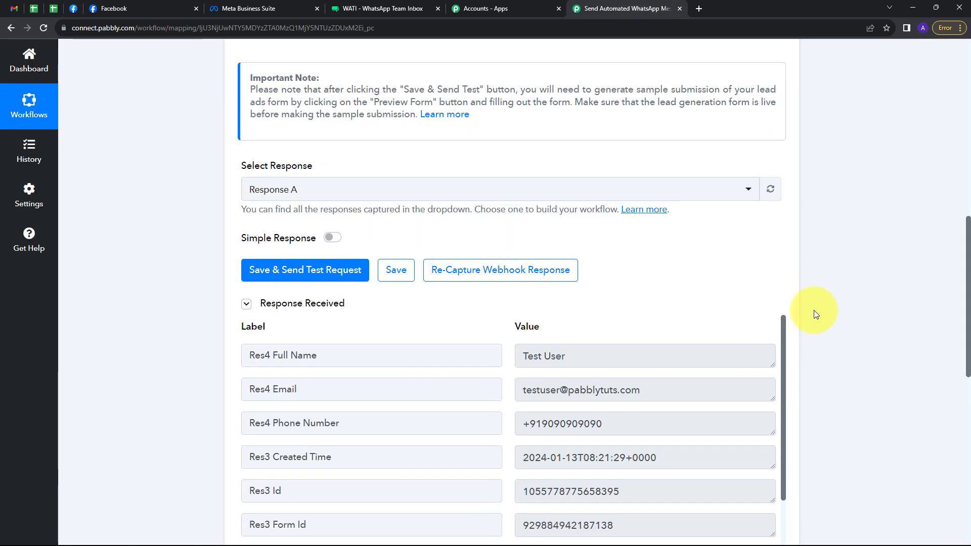
{"action": "scroll", "coordinate": [826, 315], "scroll_direction": "down", "scroll_amount": 2}
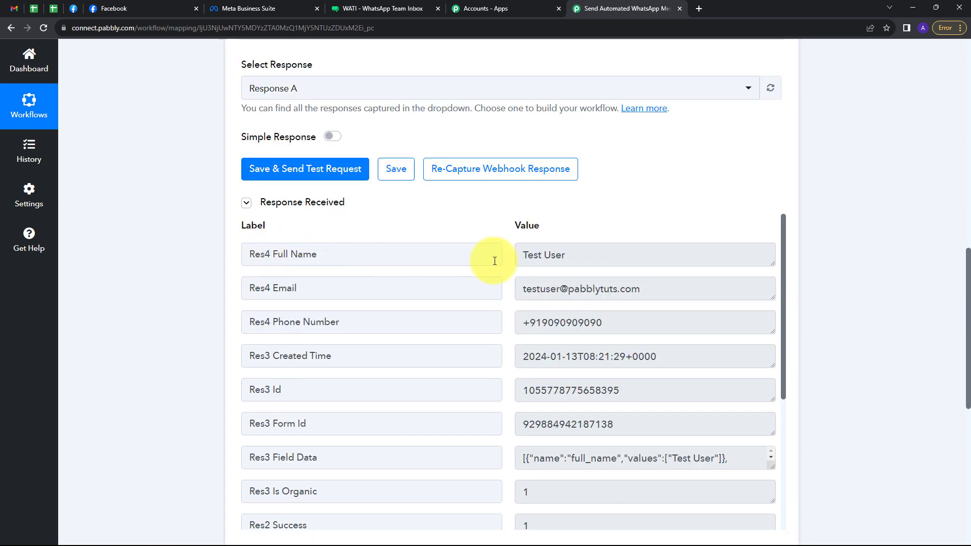
{"action": "left_click_drag", "start_coordinate": [573, 258], "coordinate": [431, 257]}
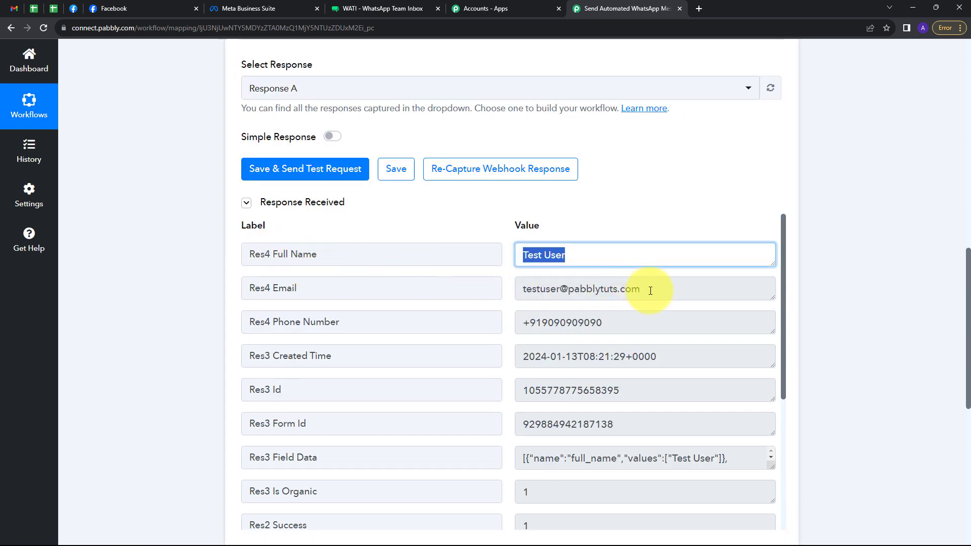
{"action": "left_click_drag", "start_coordinate": [650, 291], "coordinate": [492, 297]}
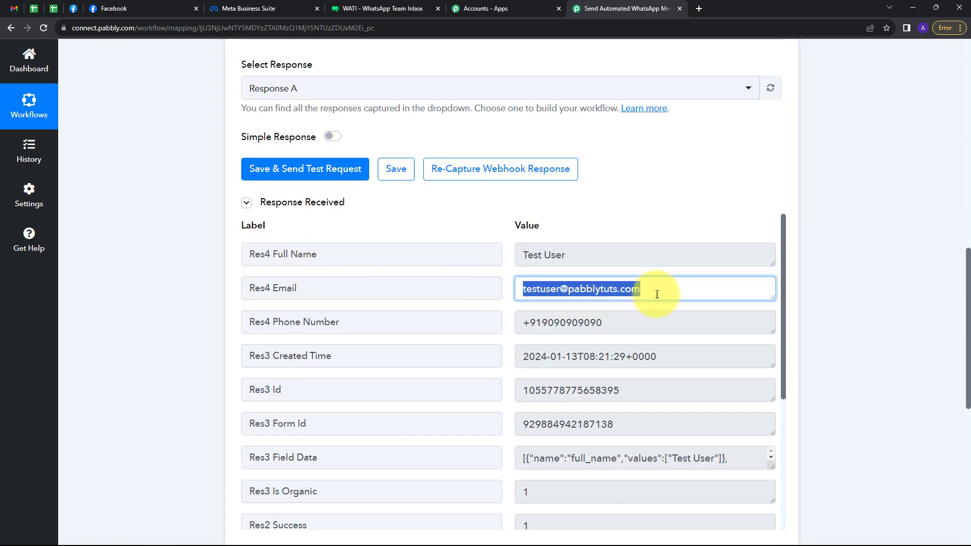
{"action": "left_click_drag", "start_coordinate": [614, 322], "coordinate": [508, 334]}
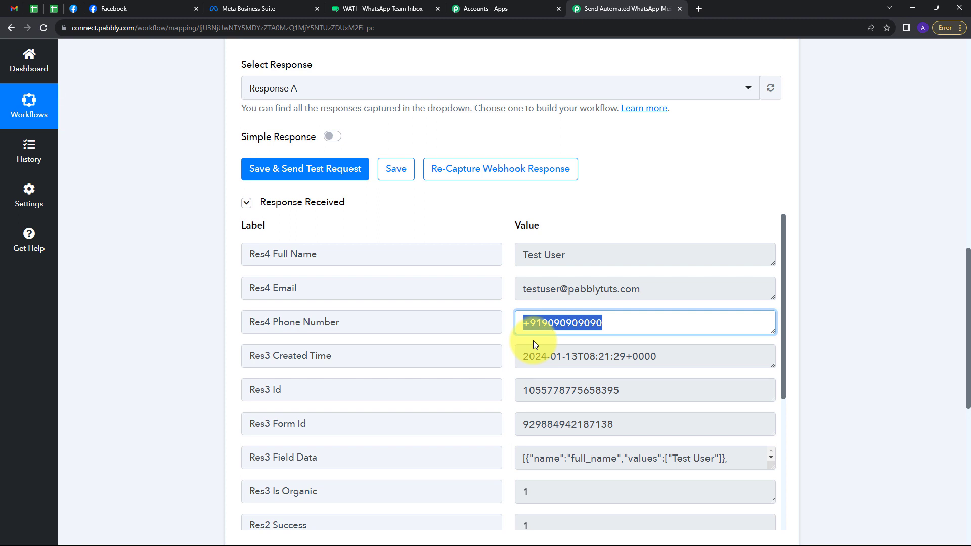
{"action": "scroll", "coordinate": [533, 341], "scroll_direction": "down", "scroll_amount": 5}
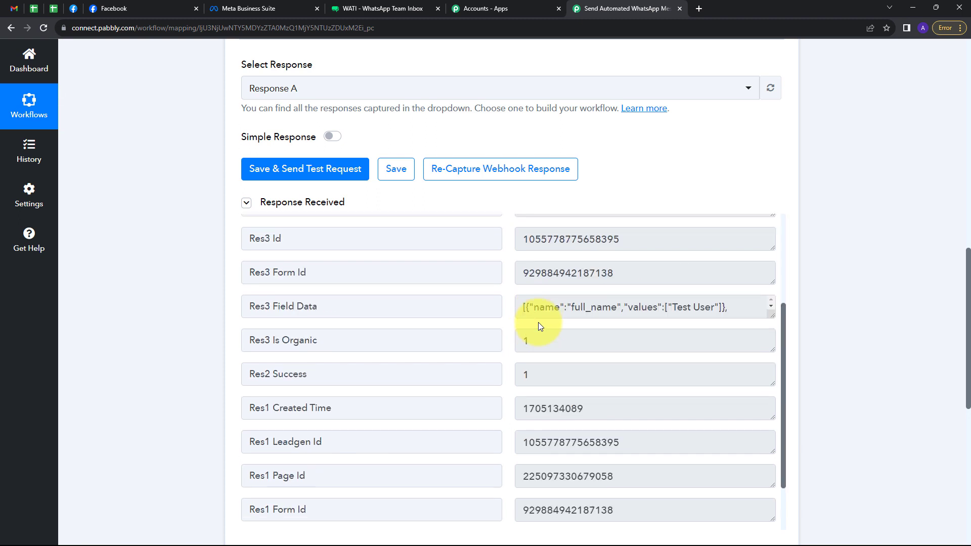
{"action": "scroll", "coordinate": [855, 311], "scroll_direction": "down", "scroll_amount": 3}
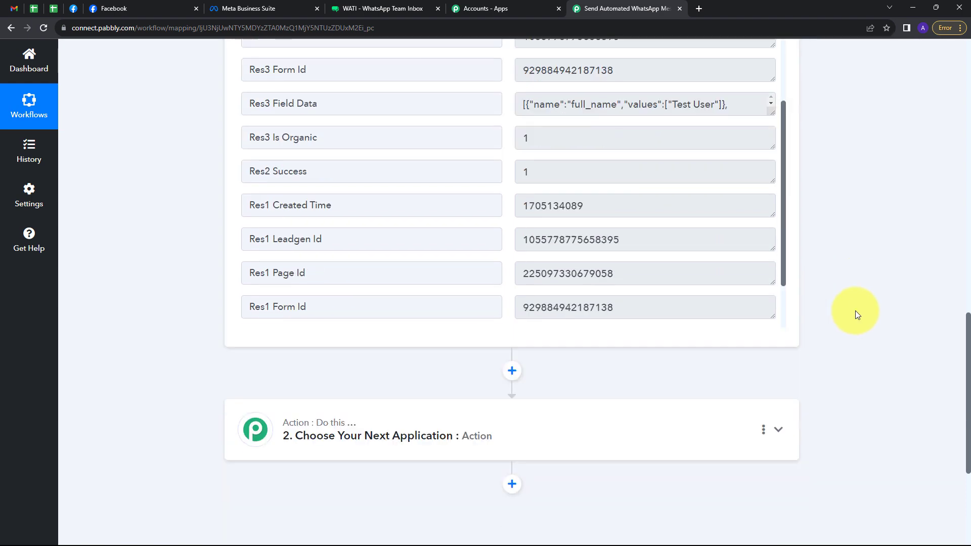
Step: Set the second step to WATI with the Send Template Message action event
{"action": "left_click", "coordinate": [582, 423]}
{"action": "scroll", "coordinate": [299, 243], "scroll_direction": "up", "scroll_amount": 3}
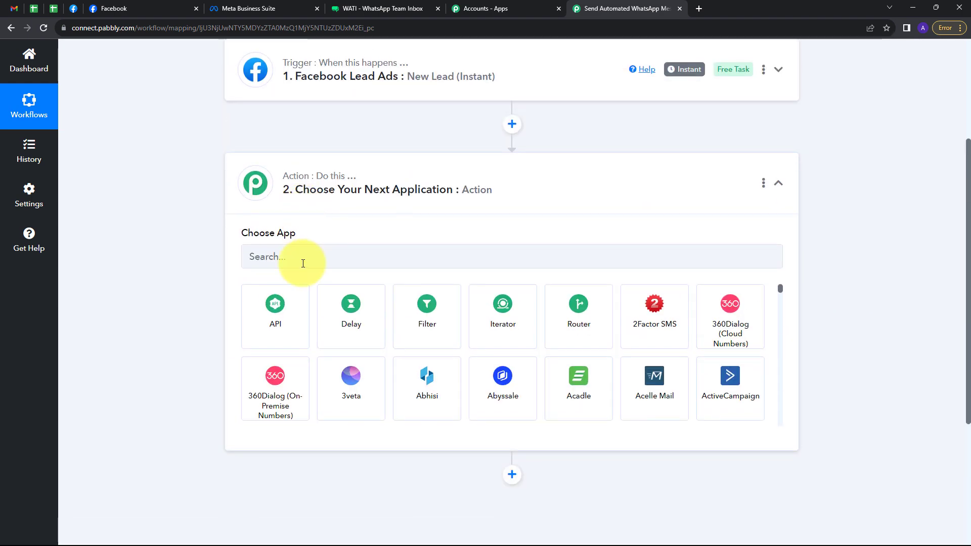
{"action": "left_click", "coordinate": [299, 257]}
{"action": "type", "text": "wat"}
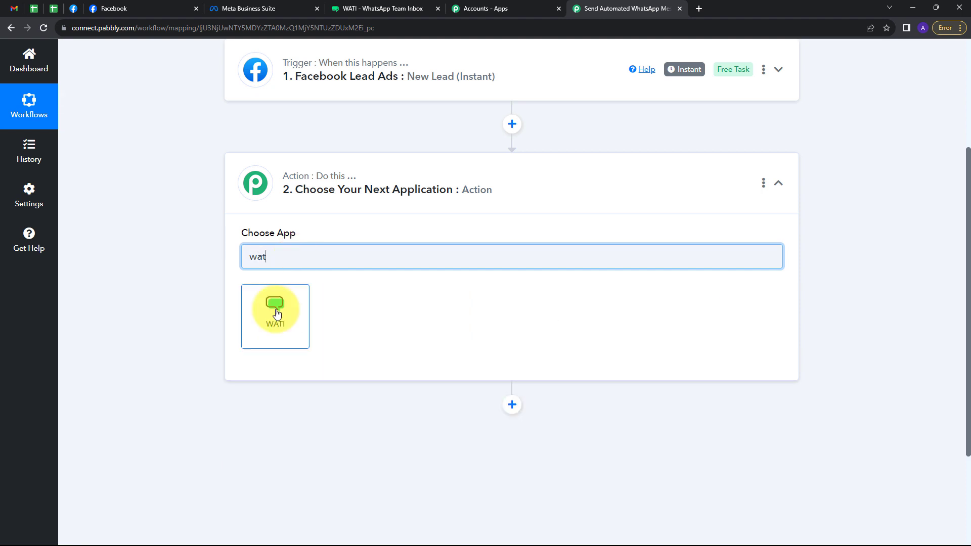
{"action": "left_click", "coordinate": [273, 309]}
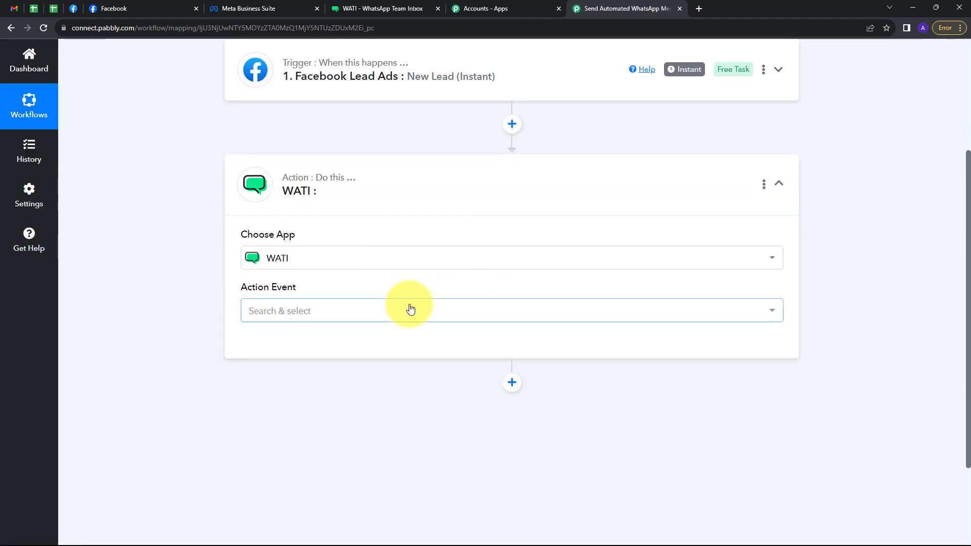
{"action": "left_click", "coordinate": [399, 310]}
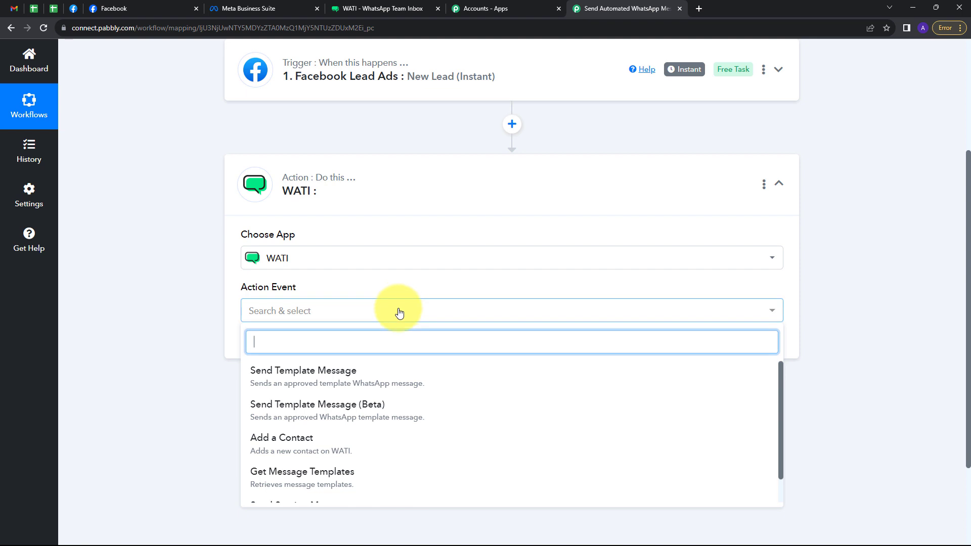
{"action": "left_click", "coordinate": [300, 383]}
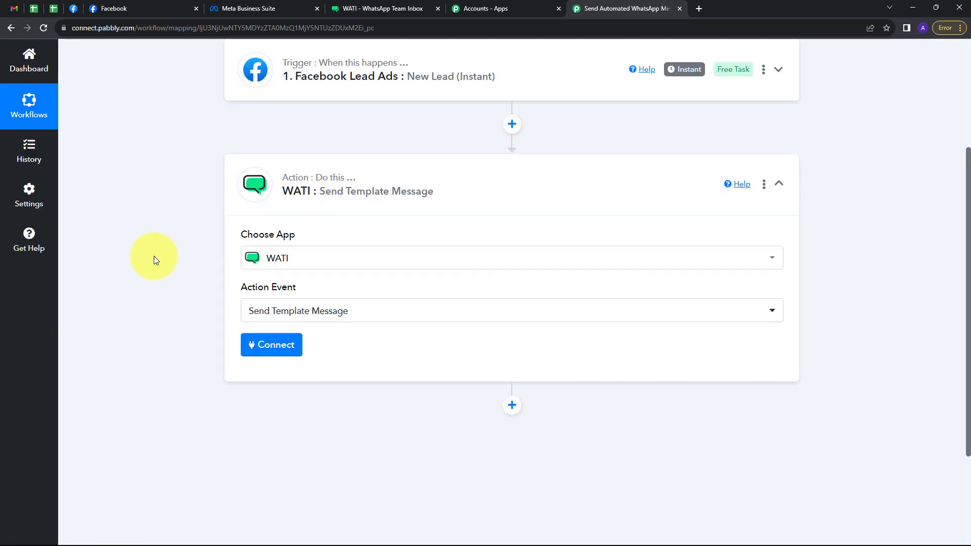
Step: Start adding a new WATI connection and switch to the WATI team inbox
{"action": "left_click", "coordinate": [272, 349]}
{"action": "left_click", "coordinate": [461, 163]}
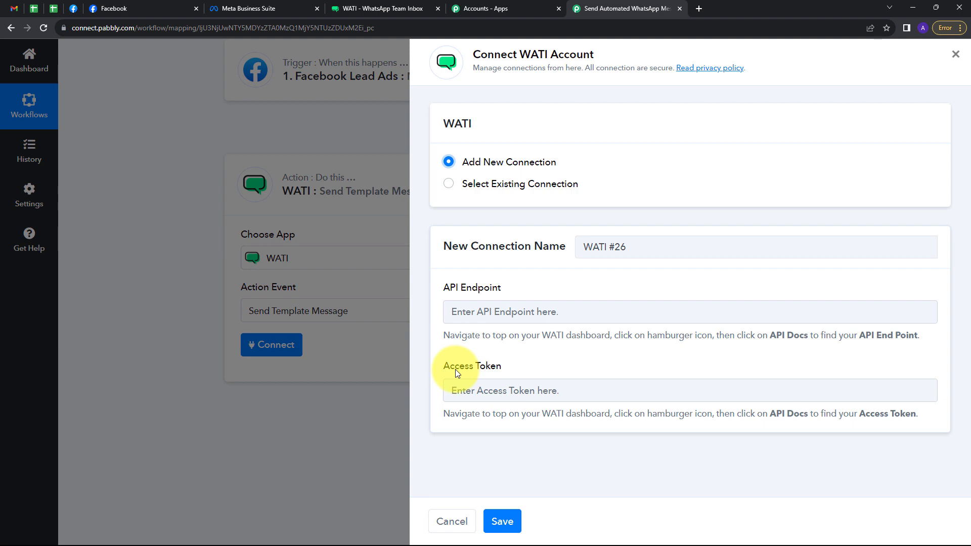
{"action": "left_click", "coordinate": [376, 9]}
{"action": "scroll", "coordinate": [275, 89], "scroll_direction": "up", "scroll_amount": 1}
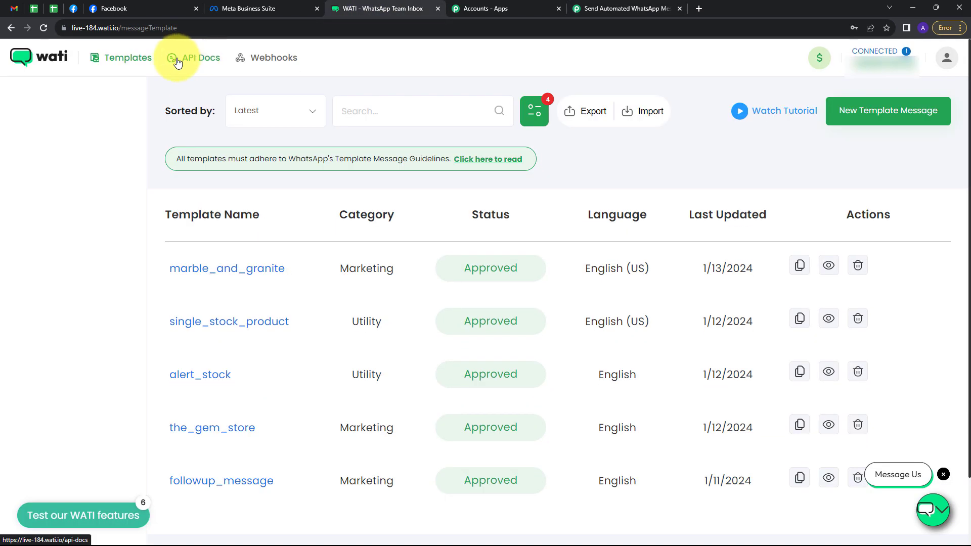
Step: Copy the API endpoint from WATI's API Docs into the connection's API Endpoint field
{"action": "left_click", "coordinate": [178, 60]}
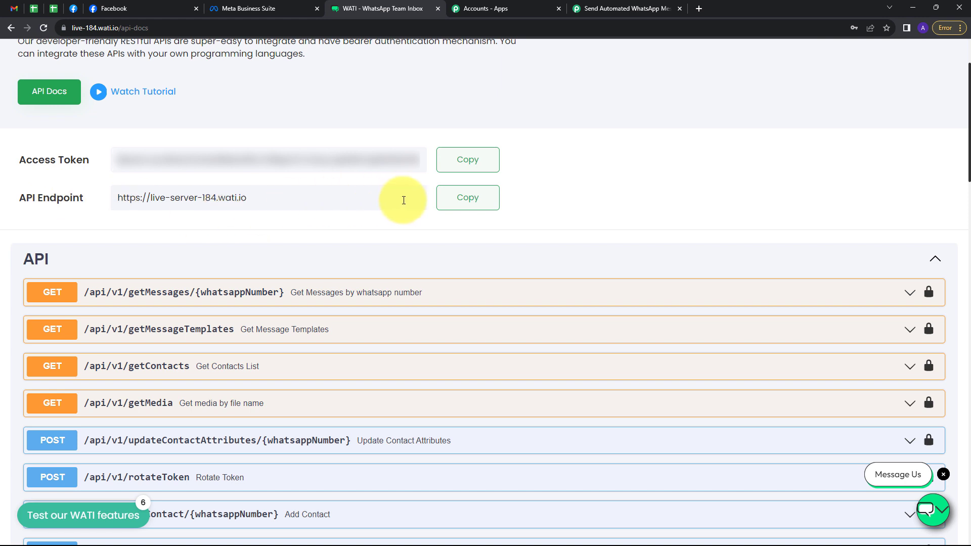
{"action": "left_click", "coordinate": [464, 201]}
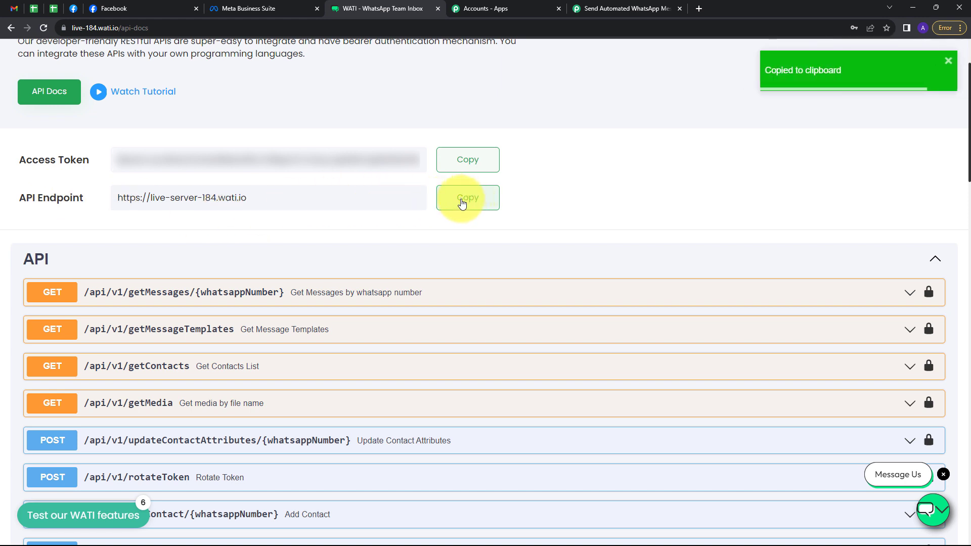
{"action": "left_click", "coordinate": [626, 8]}
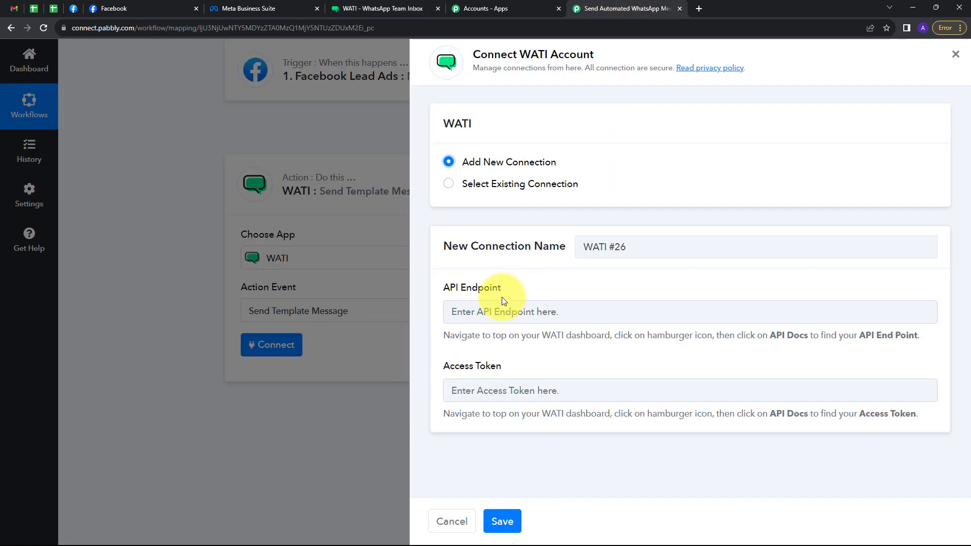
{"action": "left_click", "coordinate": [493, 307]}
{"action": "key", "text": "ctrl+v"}
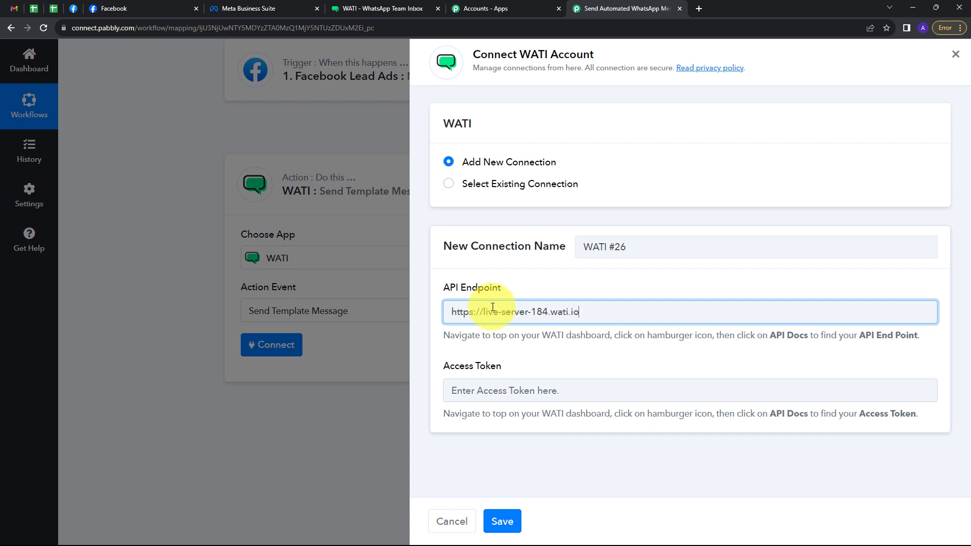
{"action": "left_click", "coordinate": [521, 288]}
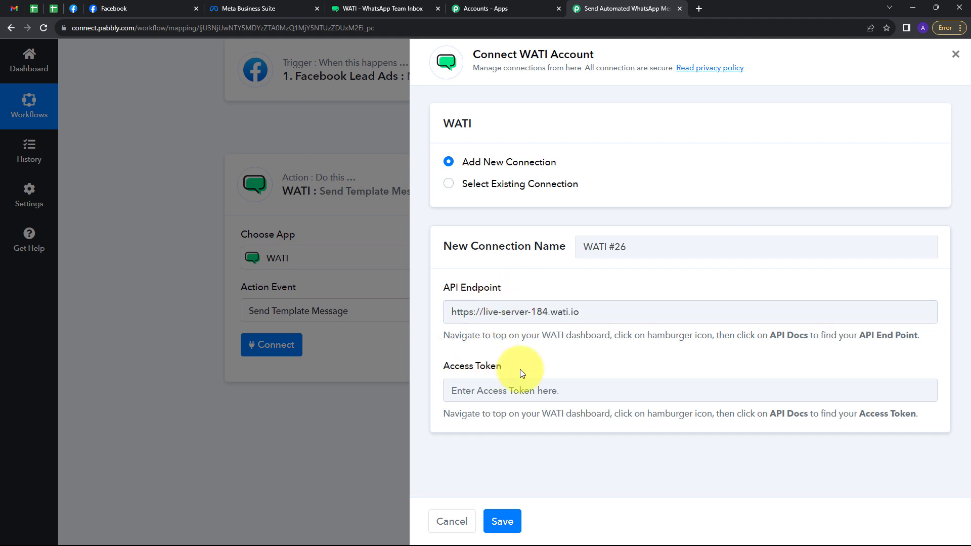
Step: Paste WATI's access token into the Access Token field and save the connection
{"action": "left_click", "coordinate": [384, 7]}
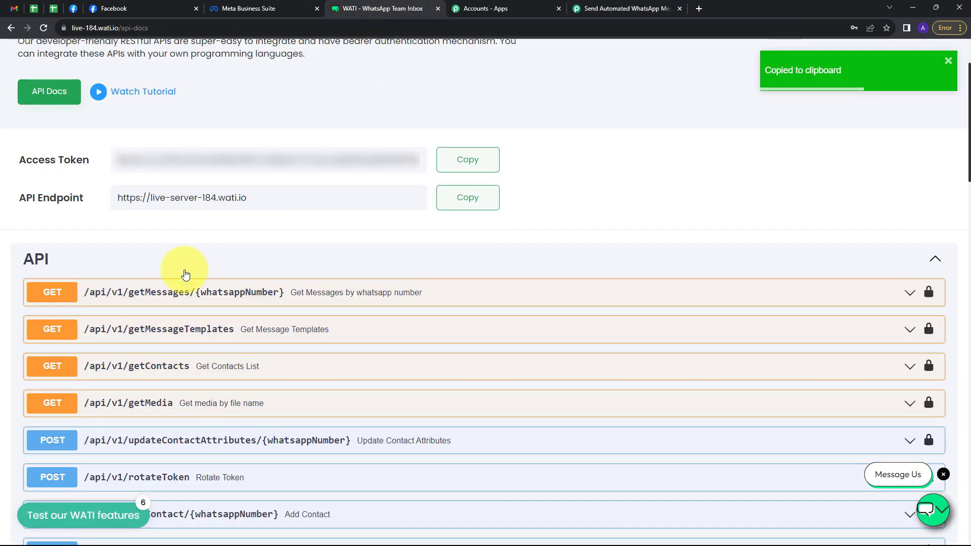
{"action": "left_click", "coordinate": [468, 162]}
{"action": "left_click", "coordinate": [617, 9]}
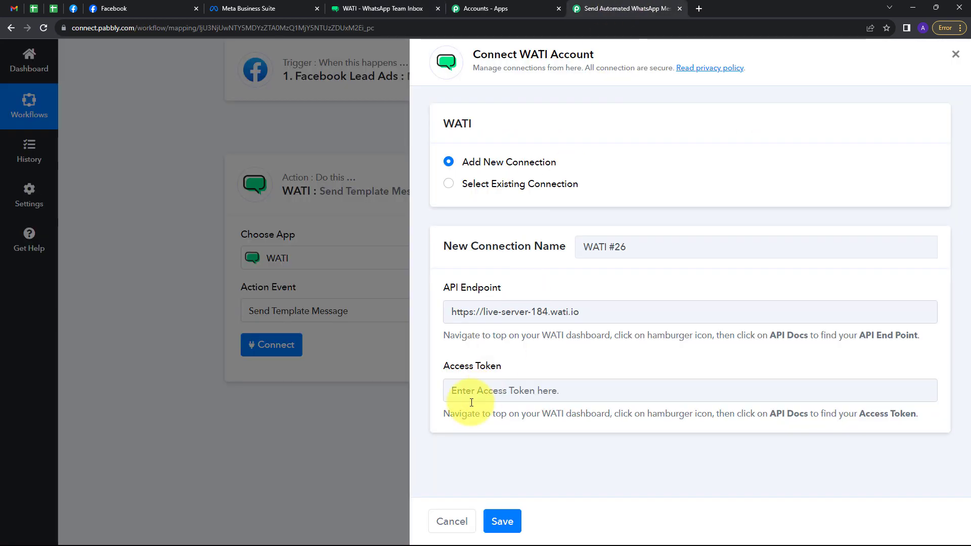
{"action": "left_click", "coordinate": [471, 400]}
{"action": "key", "text": "ctrl+v"}
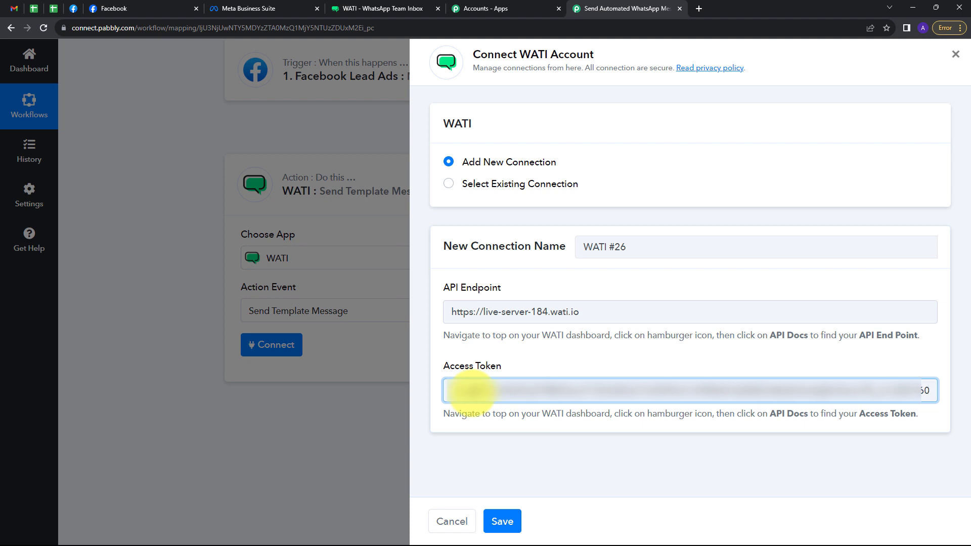
{"action": "left_click", "coordinate": [502, 522]}
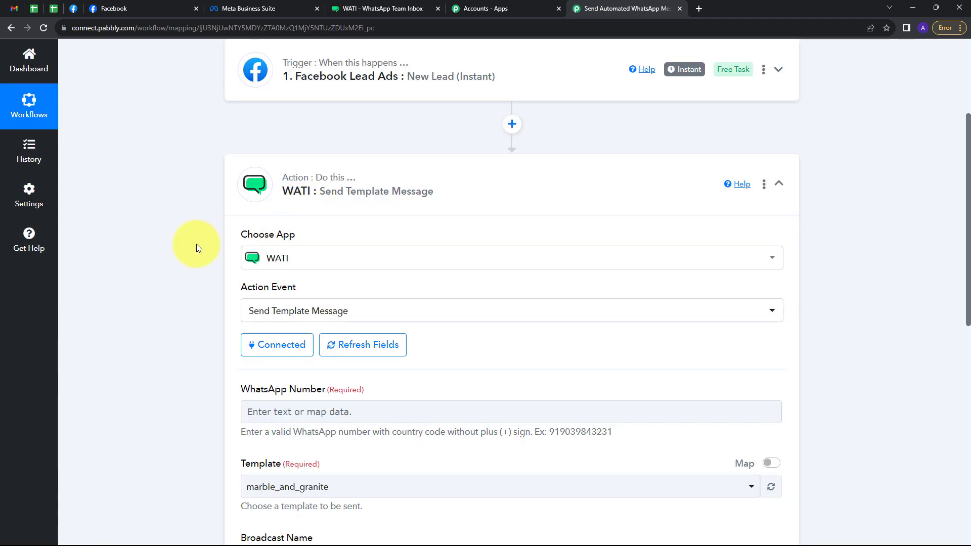
{"action": "scroll", "coordinate": [507, 278], "scroll_direction": "down", "scroll_amount": 3}
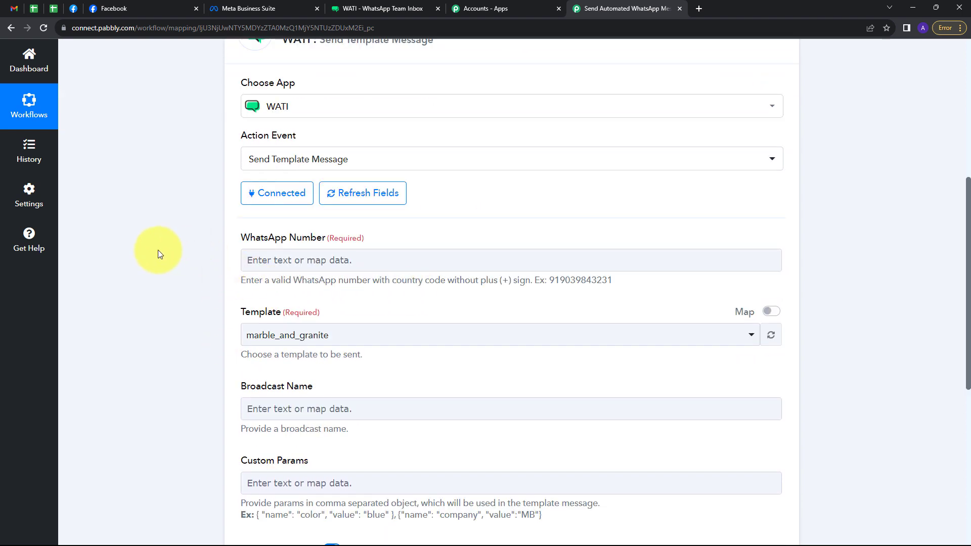
Step: Map WhatsApp Number to Res4 Phone Number from the Facebook Lead Ads trigger data
{"action": "left_click", "coordinate": [271, 256]}
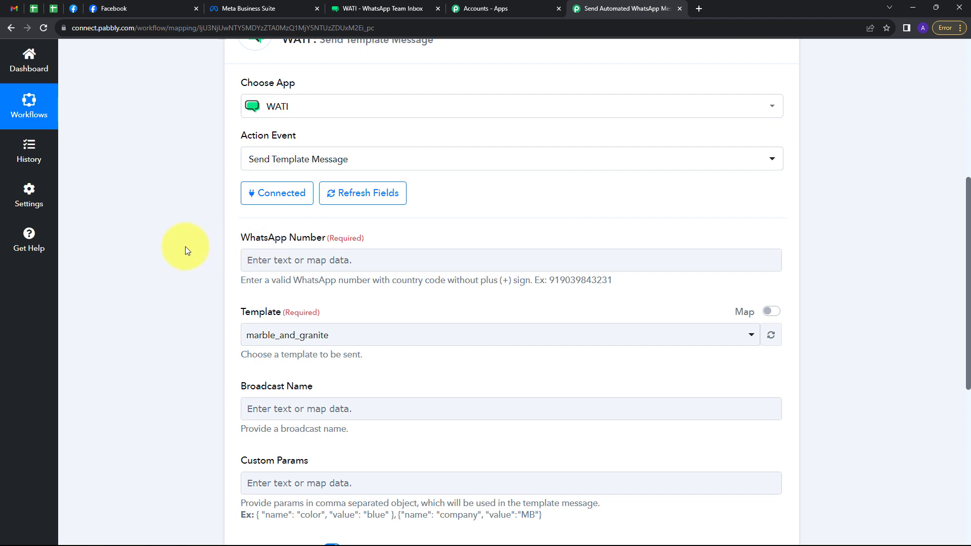
{"action": "left_click", "coordinate": [283, 261]}
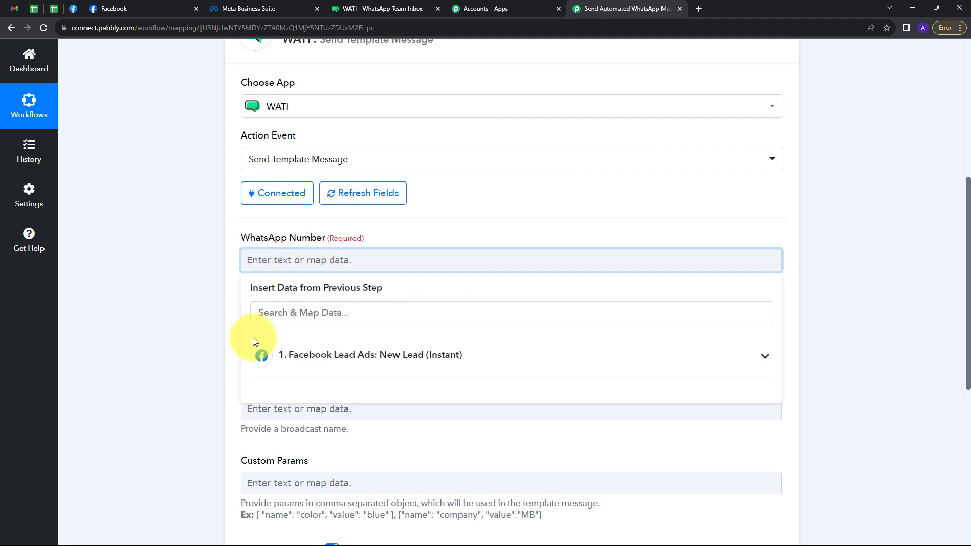
{"action": "left_click", "coordinate": [421, 355]}
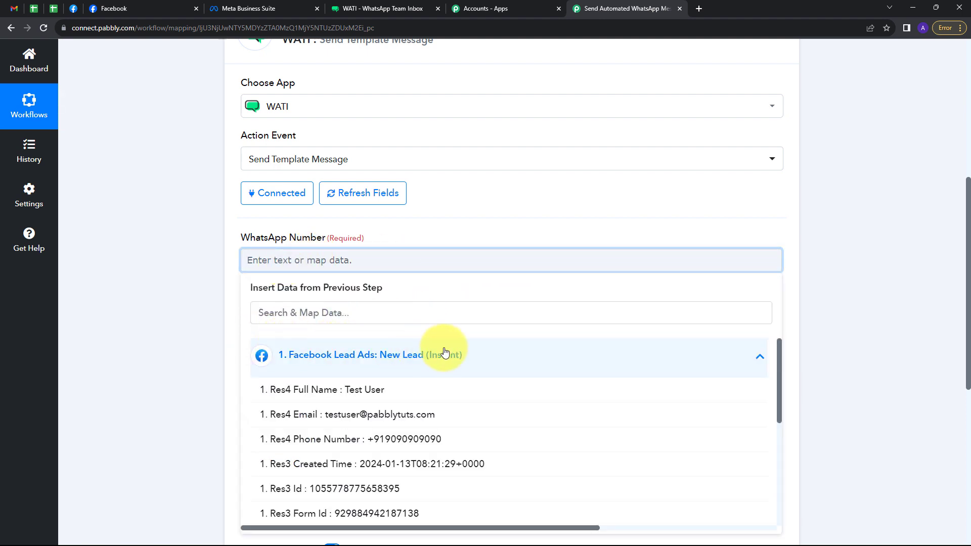
{"action": "left_click", "coordinate": [373, 444]}
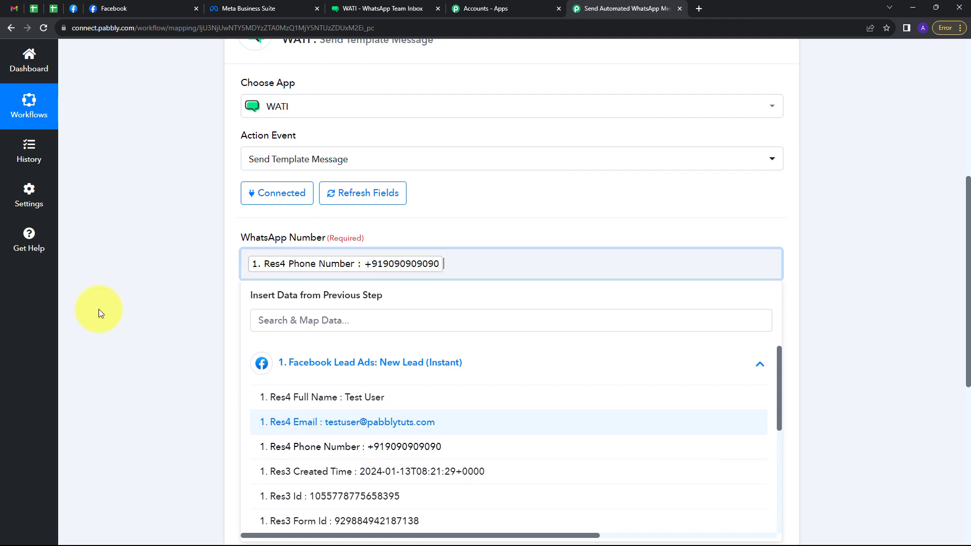
{"action": "left_click", "coordinate": [108, 283]}
{"action": "scroll", "coordinate": [289, 286], "scroll_direction": "down", "scroll_amount": 1}
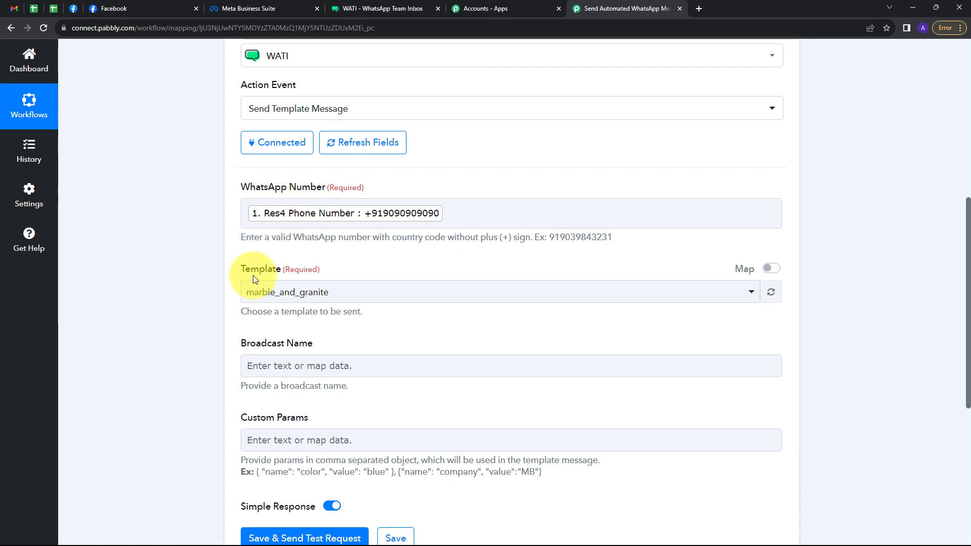
{"action": "left_click", "coordinate": [362, 9]}
{"action": "scroll", "coordinate": [119, 59], "scroll_direction": "up", "scroll_amount": 2}
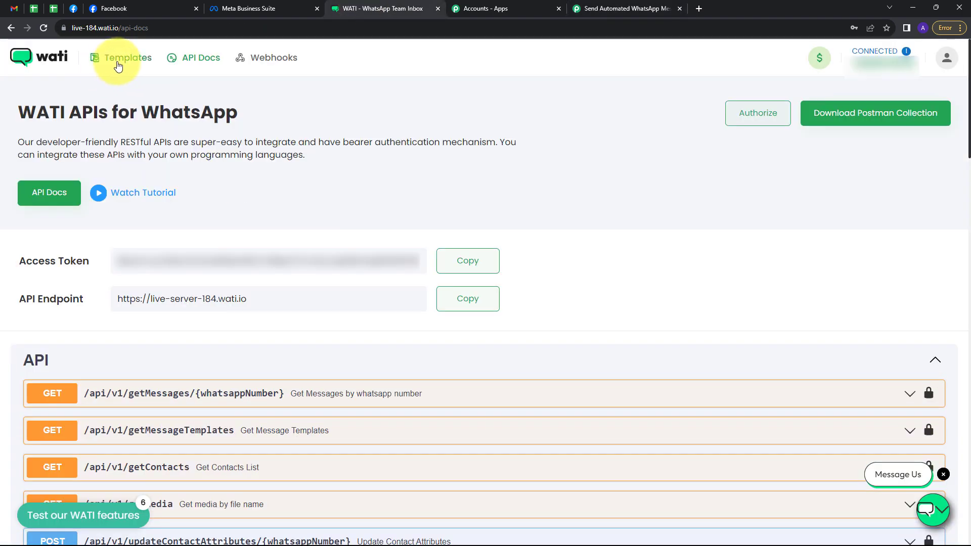
{"action": "left_click", "coordinate": [122, 64]}
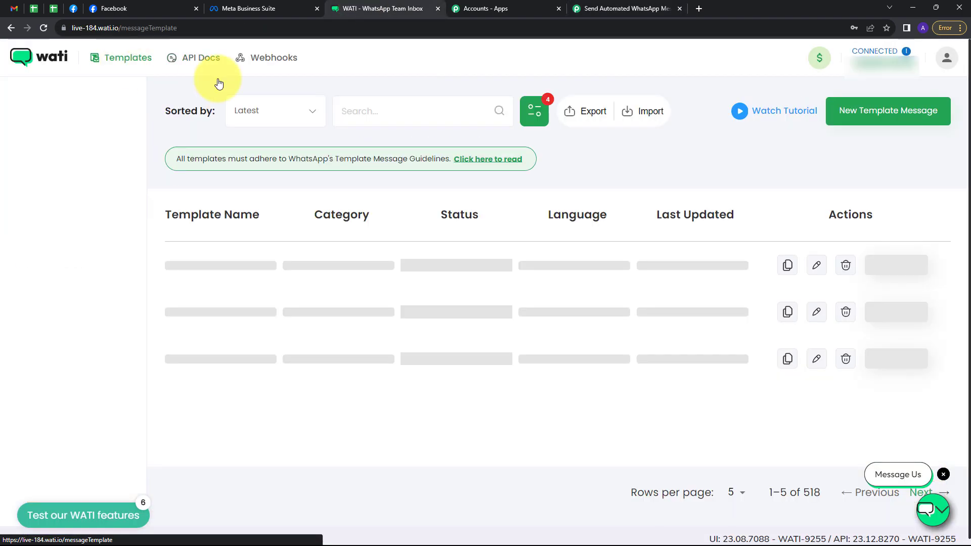
{"action": "scroll", "coordinate": [498, 151], "scroll_direction": "down", "scroll_amount": 1}
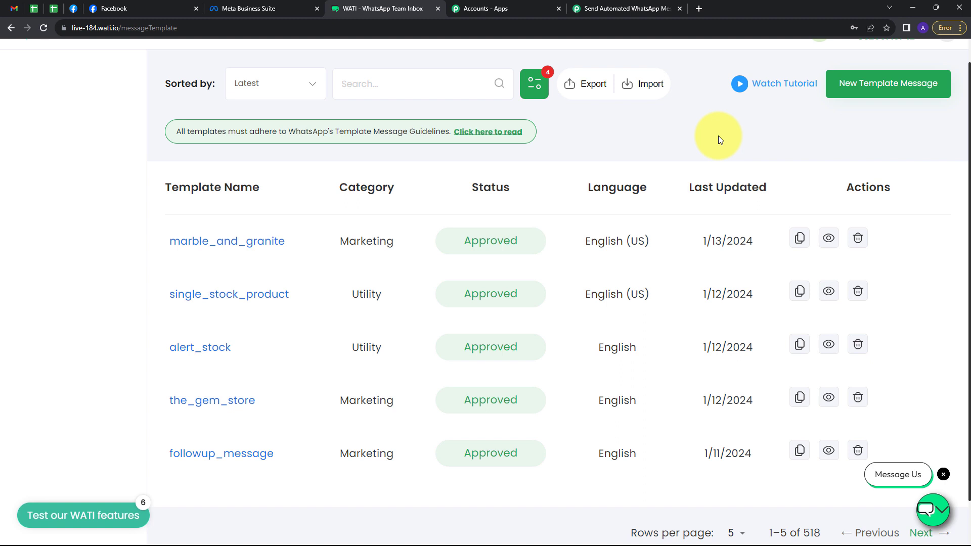
{"action": "left_click", "coordinate": [214, 245]}
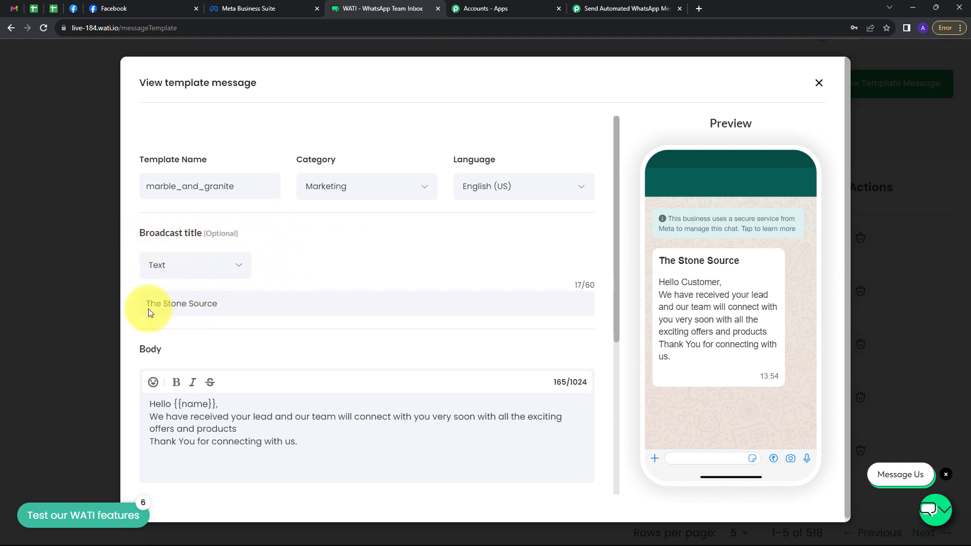
{"action": "scroll", "coordinate": [296, 308], "scroll_direction": "down", "scroll_amount": 1}
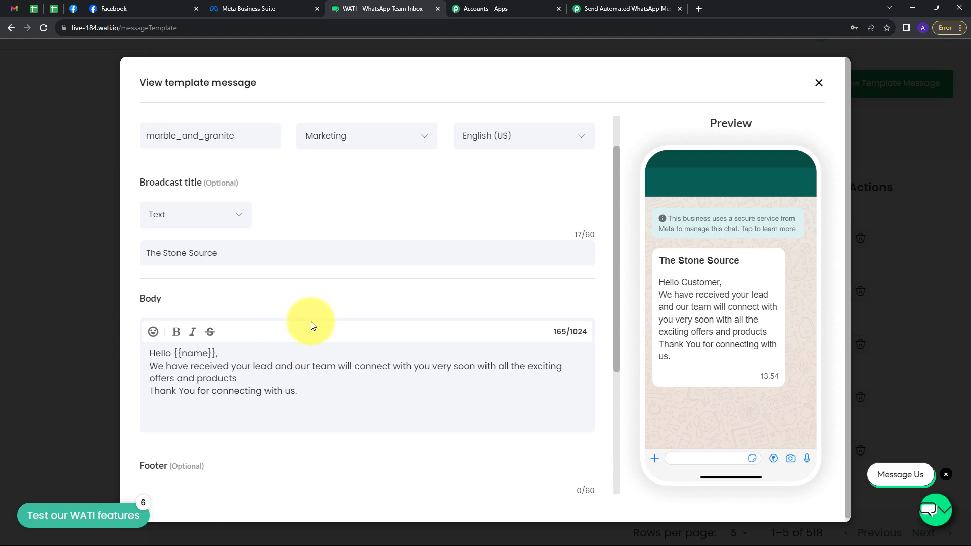
{"action": "left_click", "coordinate": [612, 10]}
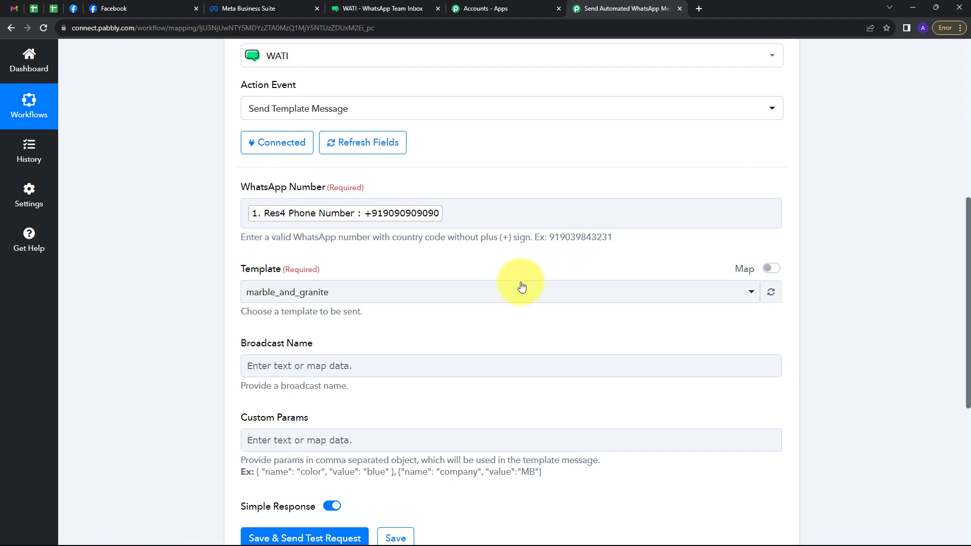
Step: Select marble_and_granite as the WATI template
{"action": "left_click", "coordinate": [473, 294]}
{"action": "scroll", "coordinate": [362, 357], "scroll_direction": "down", "scroll_amount": 1}
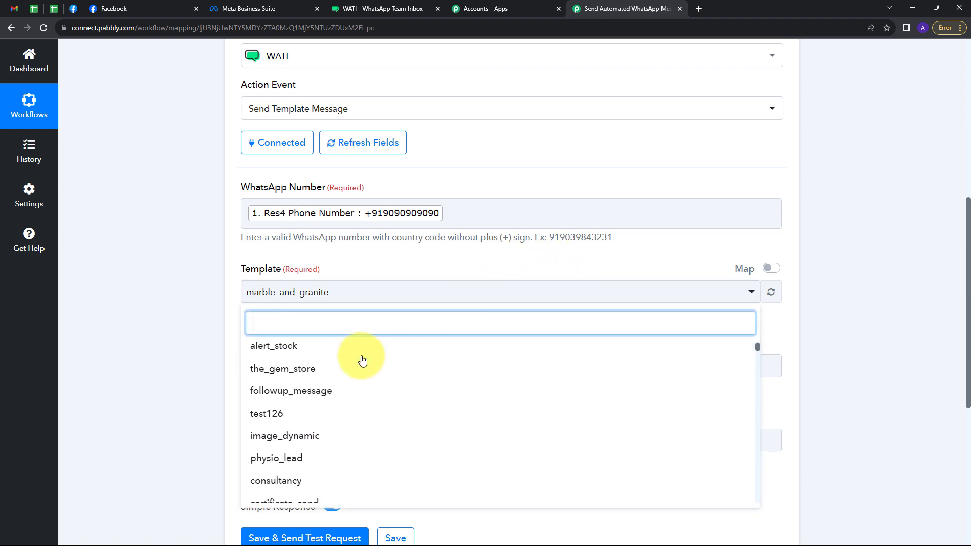
{"action": "scroll", "coordinate": [374, 397], "scroll_direction": "up", "scroll_amount": 1}
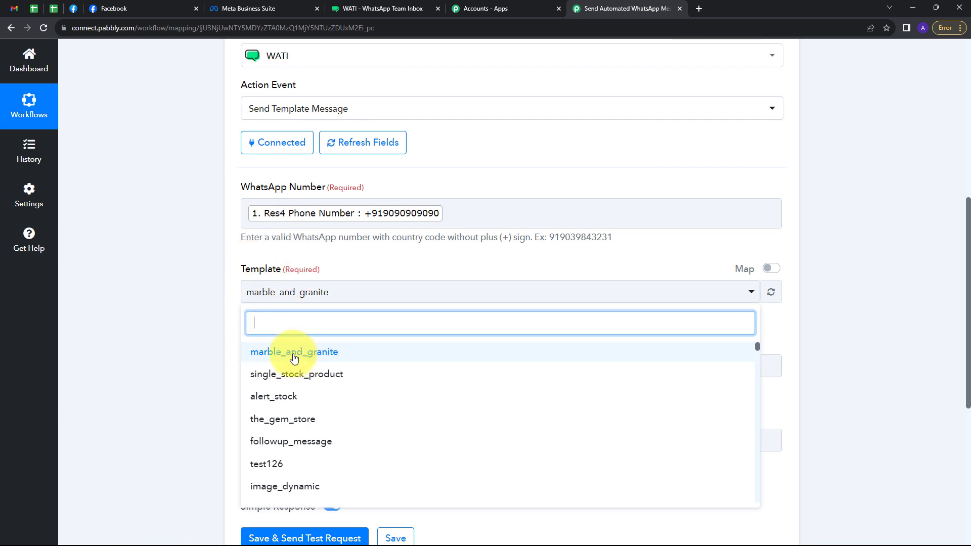
{"action": "left_click", "coordinate": [295, 357]}
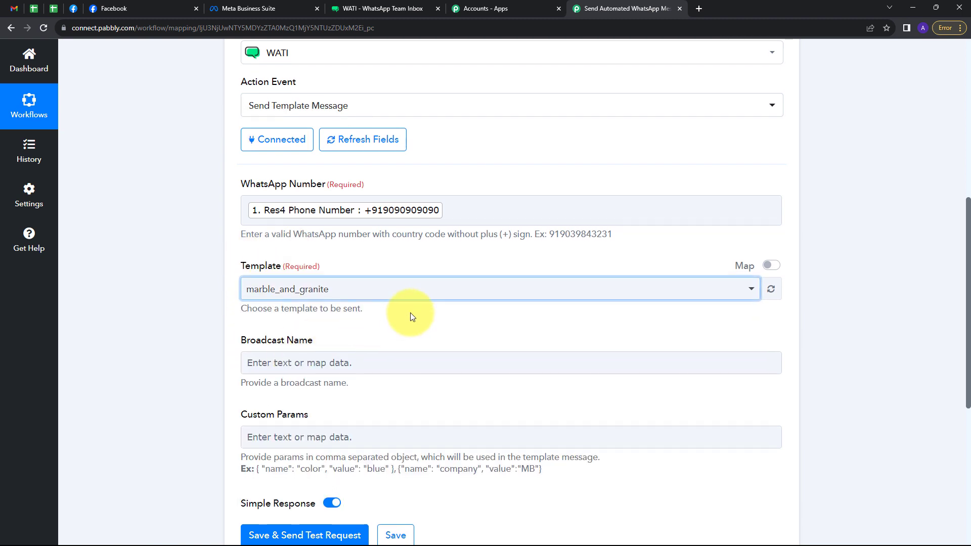
Step: Set the Broadcast Name to 'The Stone Source'
{"action": "scroll", "coordinate": [410, 313], "scroll_direction": "down", "scroll_amount": 1}
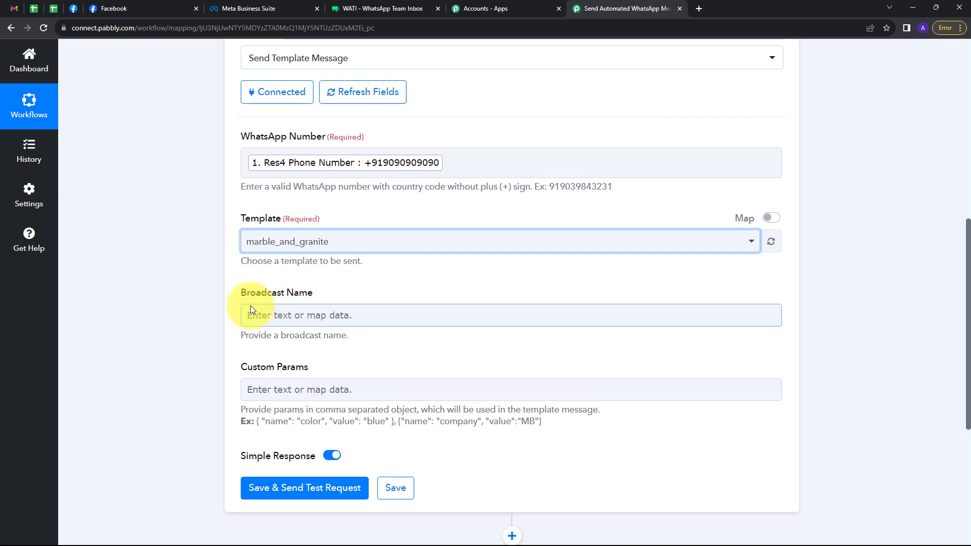
{"action": "left_click", "coordinate": [292, 315]}
{"action": "key", "text": "ctrl+v"}
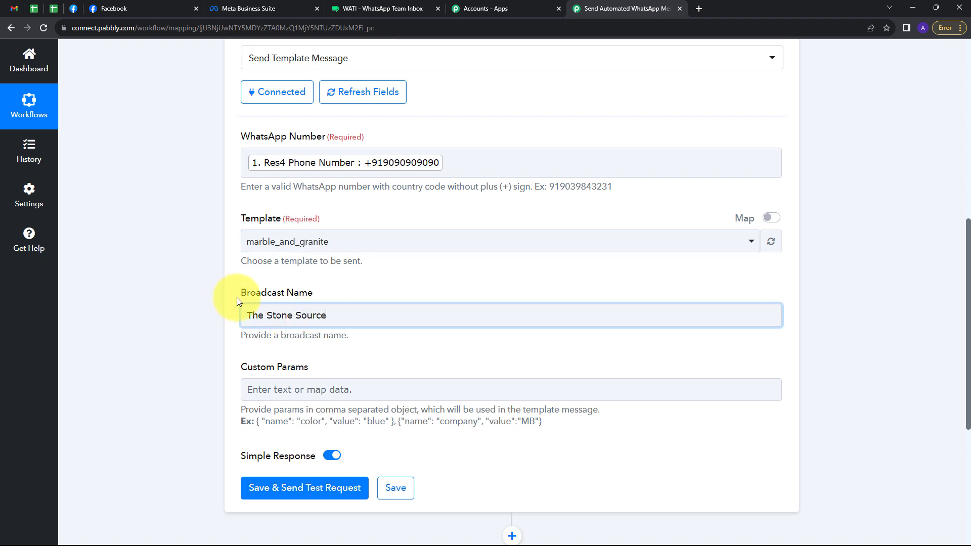
{"action": "left_click", "coordinate": [370, 288]}
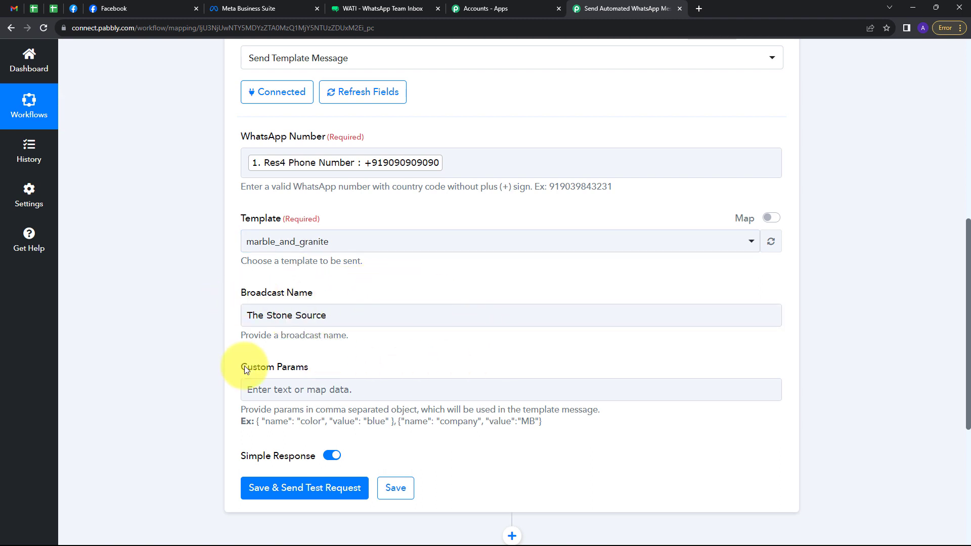
{"action": "scroll", "coordinate": [362, 352], "scroll_direction": "down", "scroll_amount": 1}
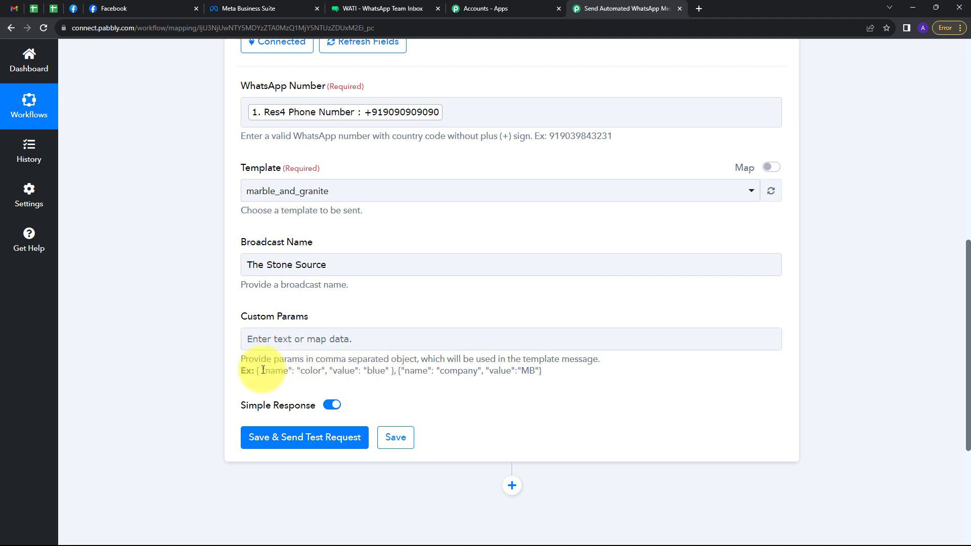
Step: Paste the example parameter object into Custom Params, renaming color to name and clearing blue
{"action": "left_click_drag", "start_coordinate": [255, 371], "coordinate": [398, 382]}
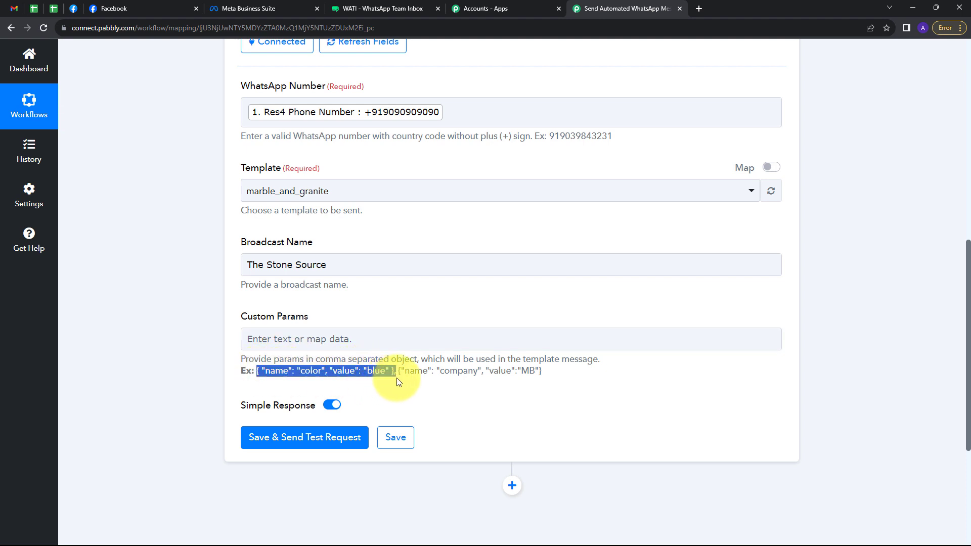
{"action": "left_click", "coordinate": [260, 339]}
{"action": "key", "text": "ctrl+v"}
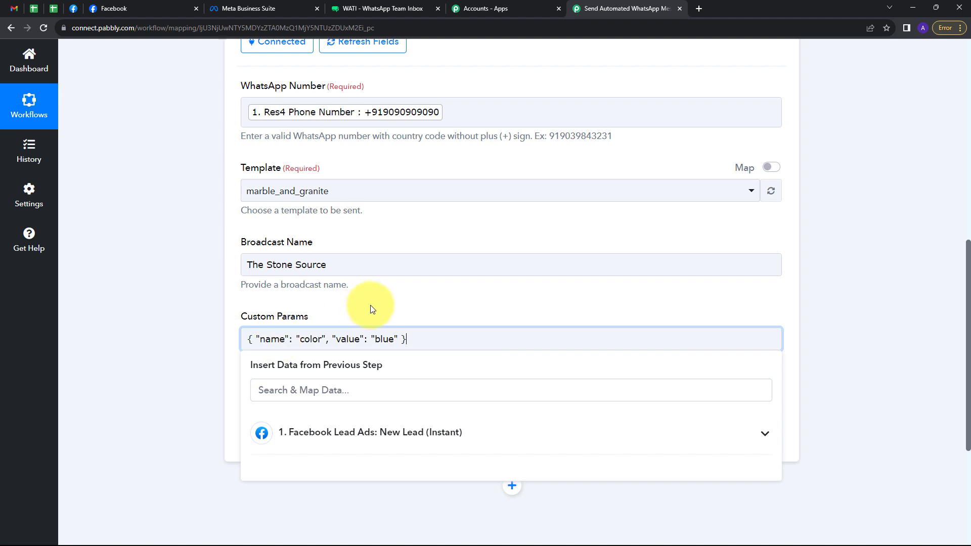
{"action": "left_click", "coordinate": [373, 310]}
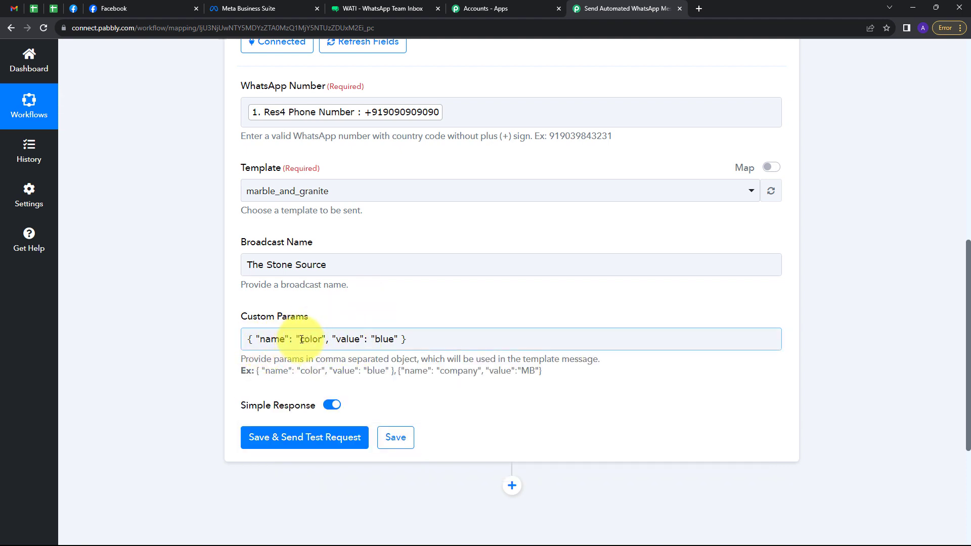
{"action": "double_click", "coordinate": [302, 339]}
{"action": "key", "text": "BackSpace"}
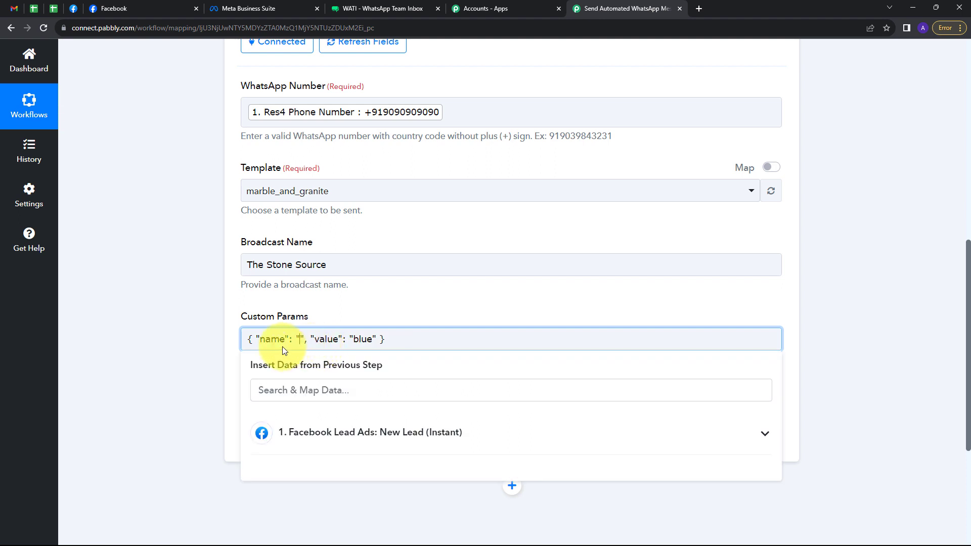
{"action": "type", "text": "name"}
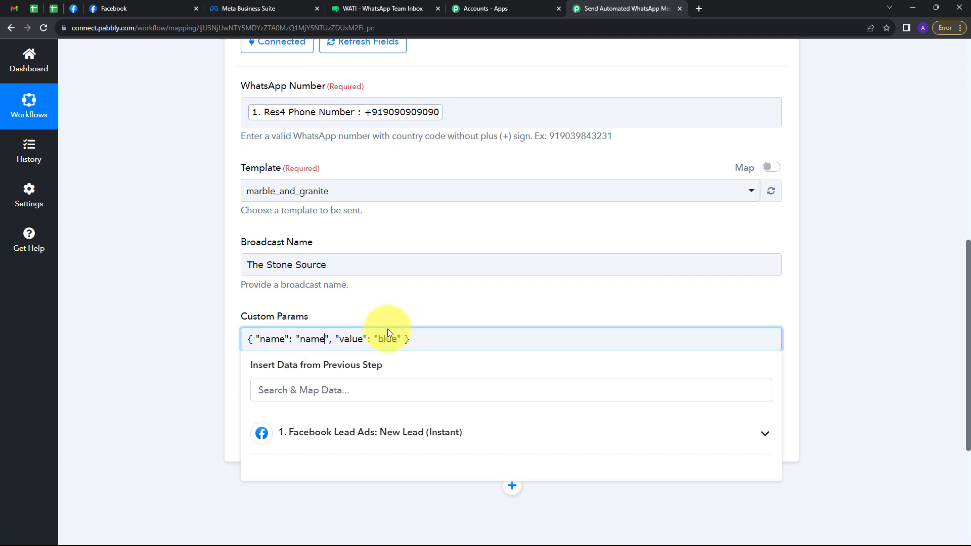
{"action": "left_click_drag", "start_coordinate": [378, 340], "coordinate": [397, 347]}
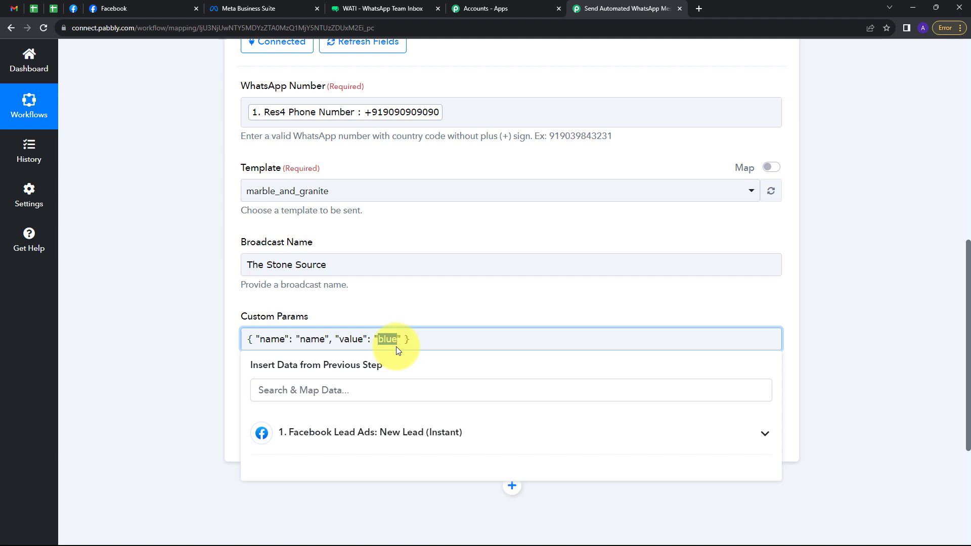
{"action": "key", "text": "BackSpace"}
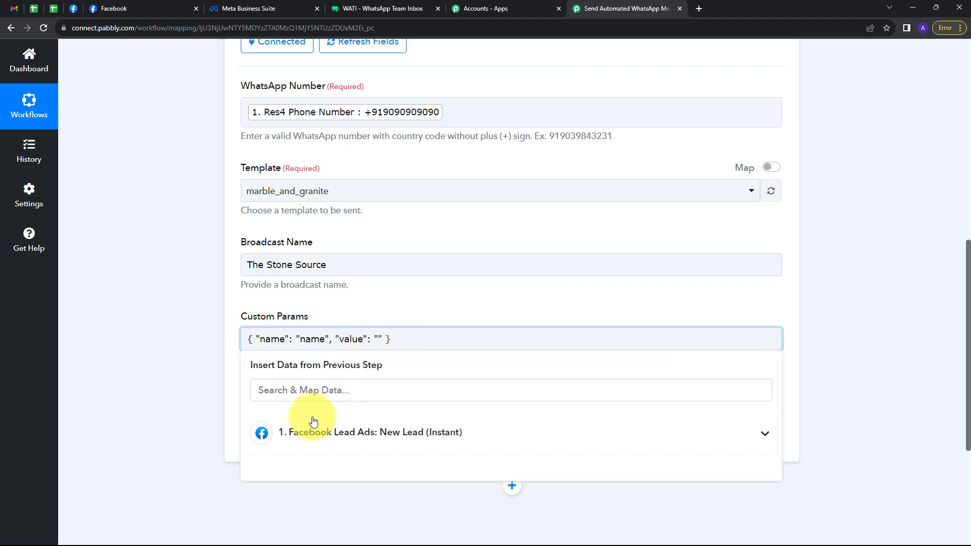
Step: Insert the lead's Res4 Full Name as the name value, removing the stray trailing comma
{"action": "left_click", "coordinate": [377, 441]}
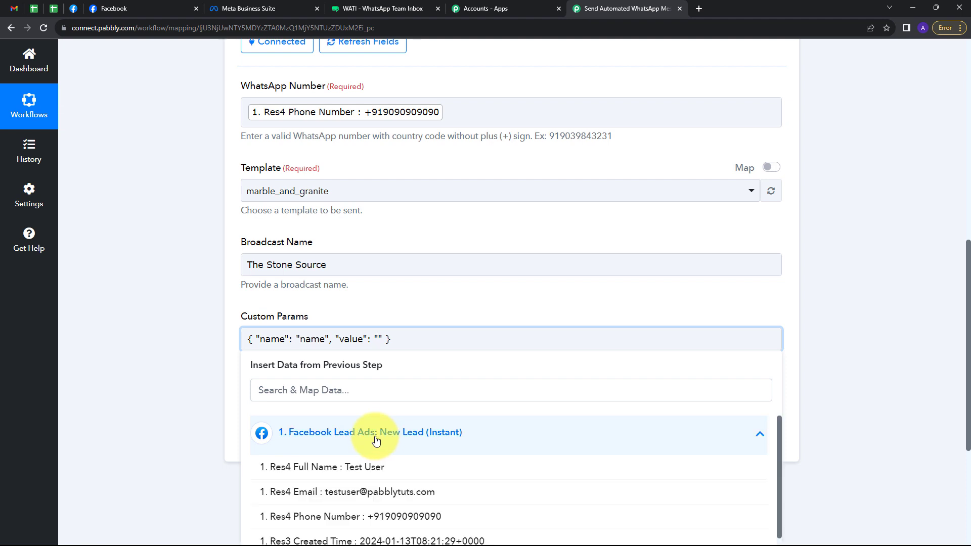
{"action": "scroll", "coordinate": [484, 347], "scroll_direction": "down", "scroll_amount": 1}
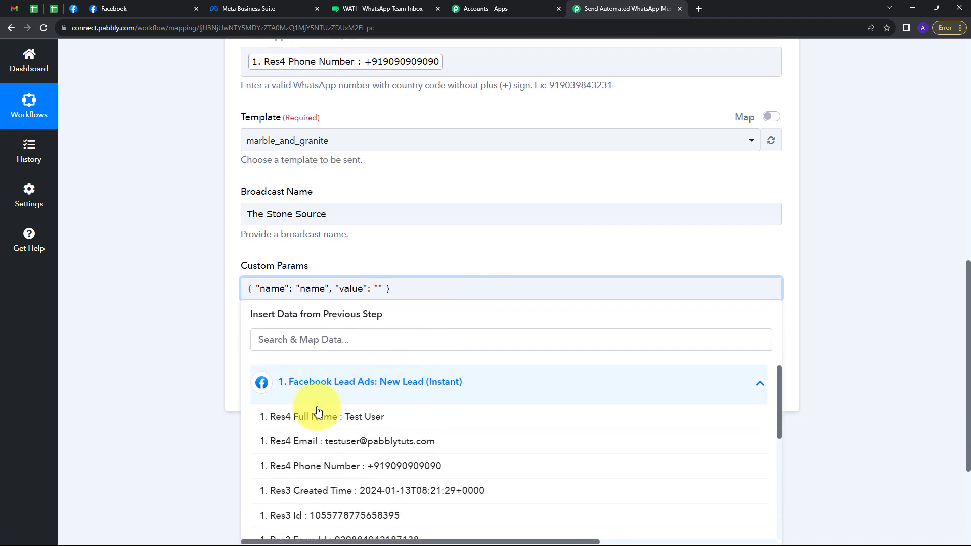
{"action": "left_click", "coordinate": [367, 420]}
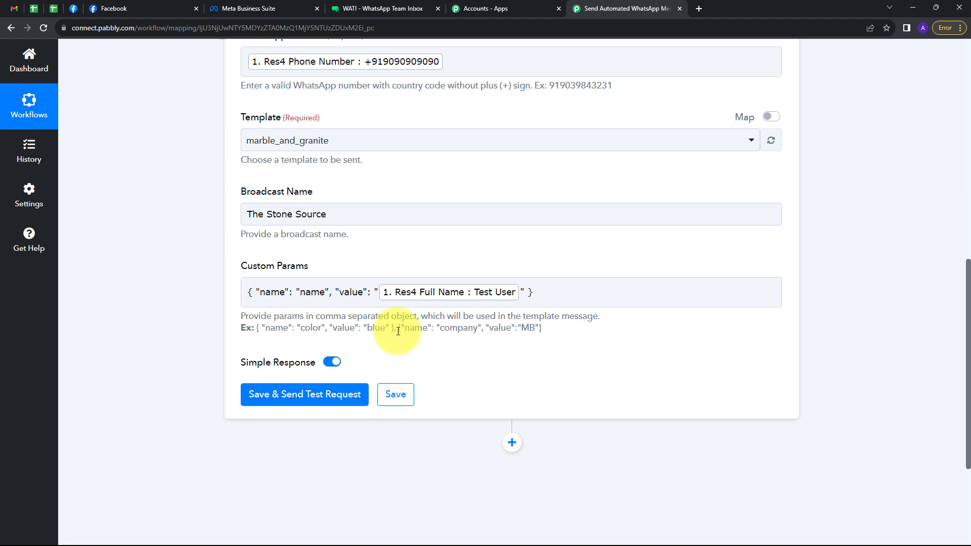
{"action": "left_click", "coordinate": [546, 294]}
{"action": "type", "text": ","}
{"action": "left_click", "coordinate": [550, 260]}
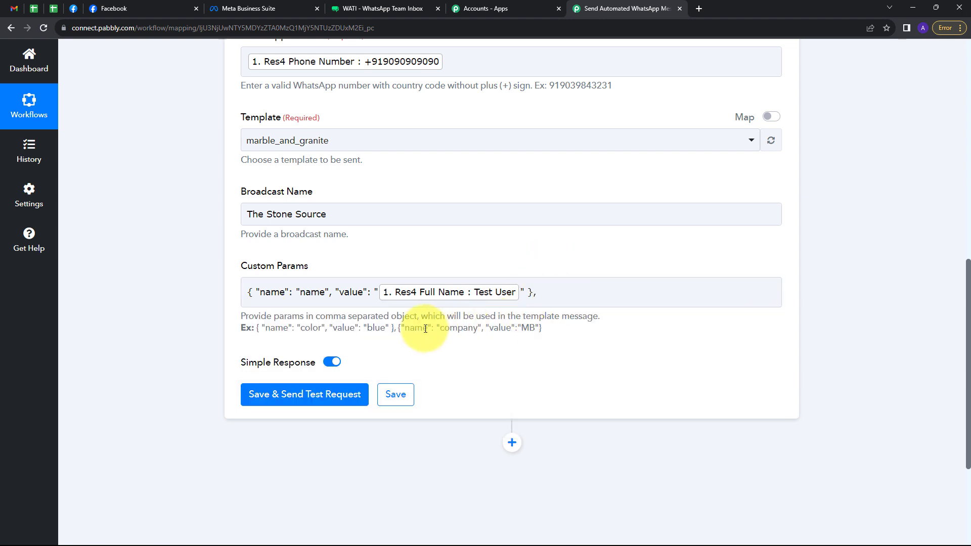
{"action": "left_click", "coordinate": [553, 293]}
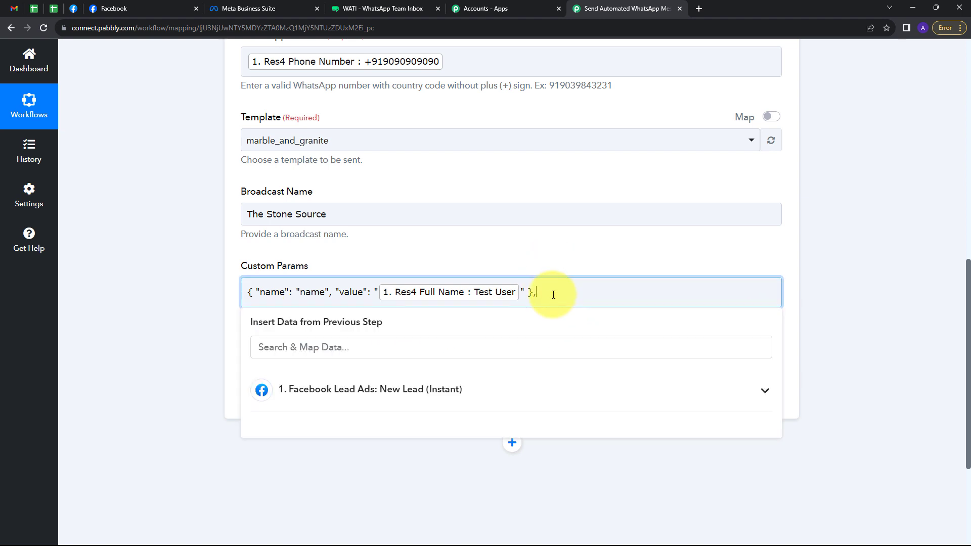
{"action": "key", "text": "BackSpace"}
{"action": "scroll", "coordinate": [304, 288], "scroll_direction": "up", "scroll_amount": 3}
{"action": "scroll", "coordinate": [419, 288], "scroll_direction": "down", "scroll_amount": 5}
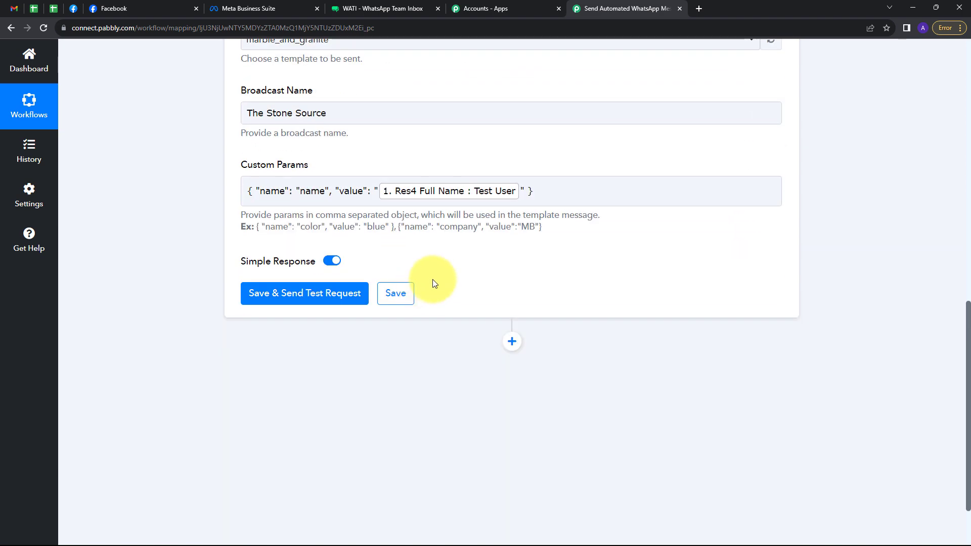
Step: Save and test the WATI step, confirming result 1 and template marble_and_granite in the response
{"action": "left_click", "coordinate": [327, 293]}
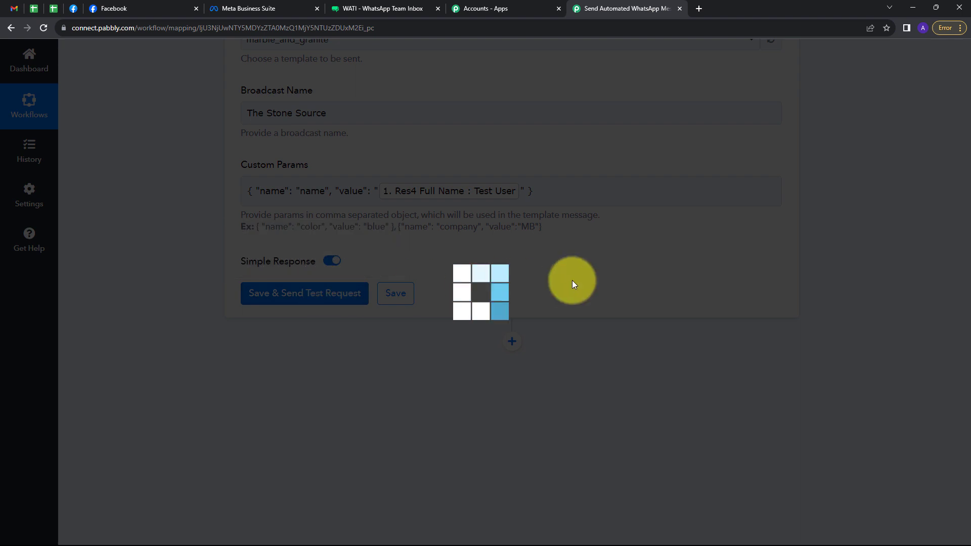
{"action": "scroll", "coordinate": [649, 313], "scroll_direction": "down", "scroll_amount": 2}
{"action": "scroll", "coordinate": [615, 333], "scroll_direction": "down", "scroll_amount": 1}
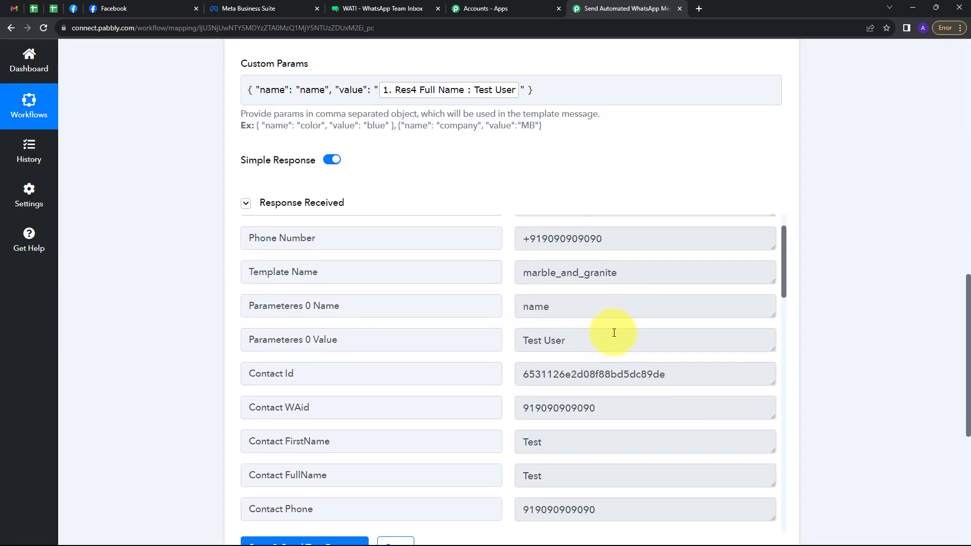
{"action": "scroll", "coordinate": [614, 333], "scroll_direction": "up", "scroll_amount": 1}
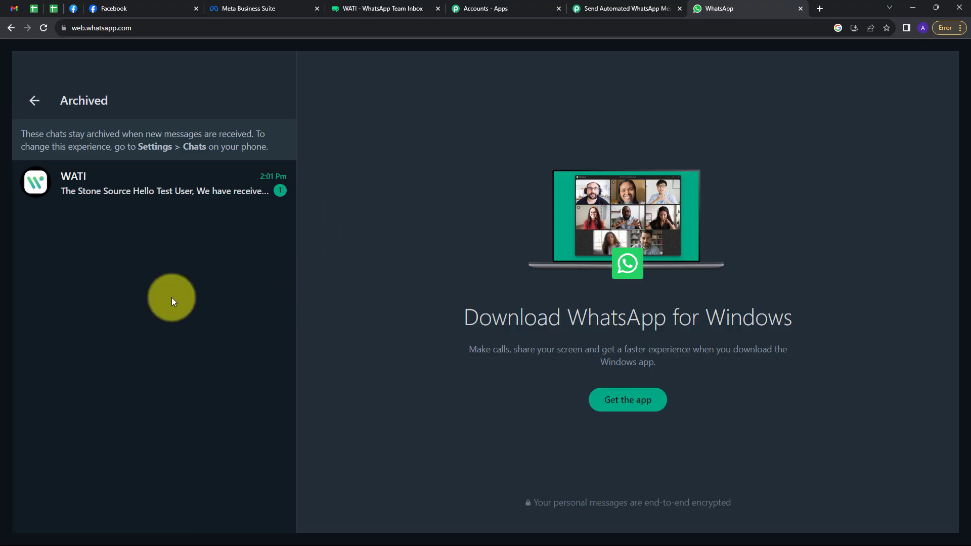
Step: Check the received The Stone Source template message in the archived WATI chat, then return to Pabbly Connect
{"action": "left_click", "coordinate": [156, 191]}
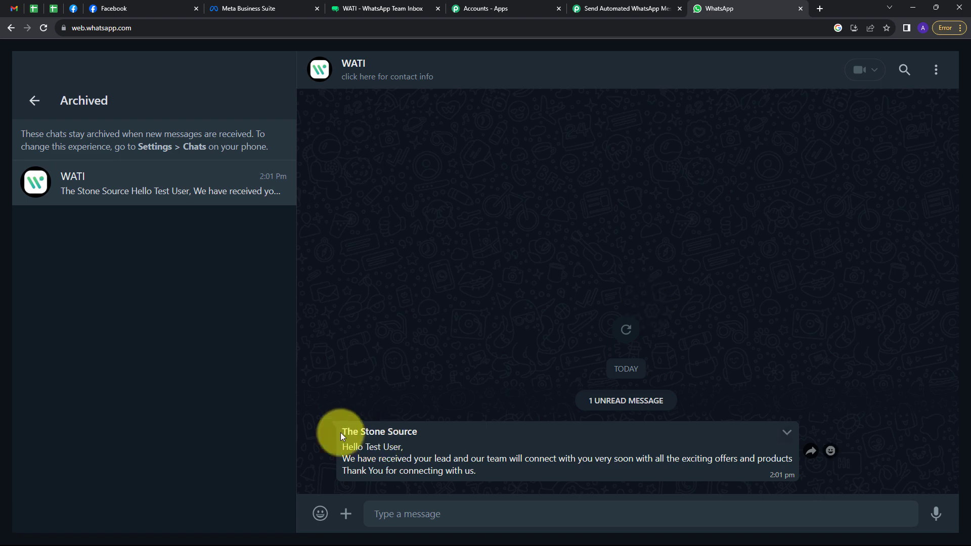
{"action": "left_click_drag", "start_coordinate": [341, 432], "coordinate": [418, 431]}
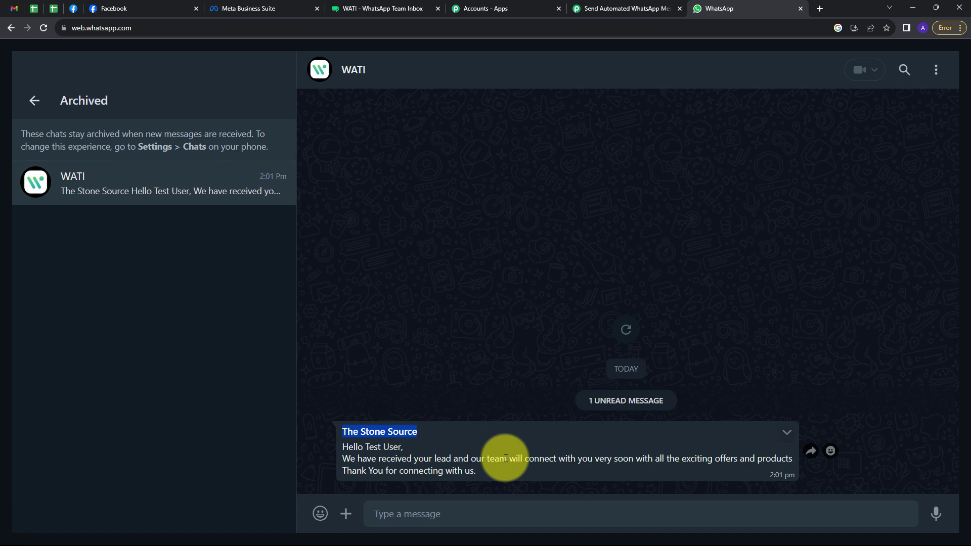
{"action": "left_click", "coordinate": [440, 410]}
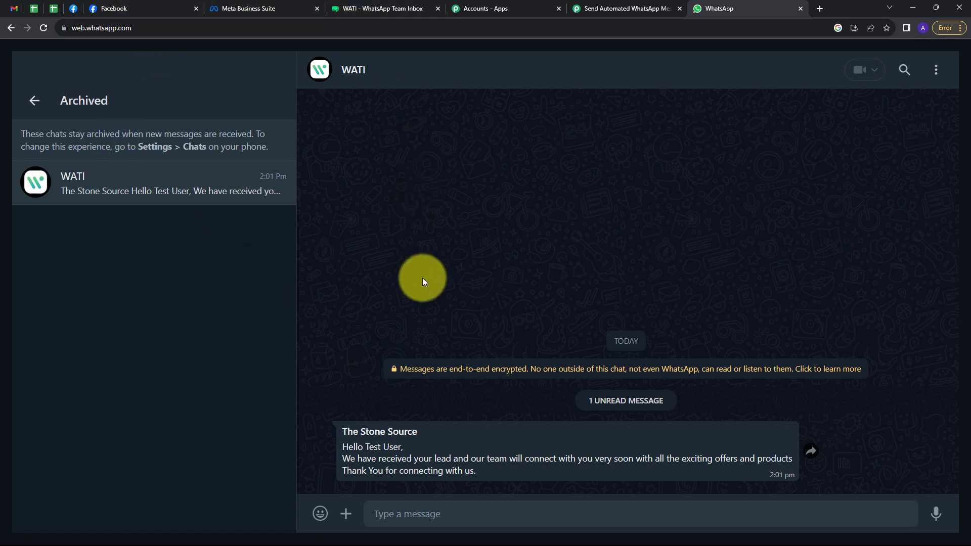
{"action": "left_click", "coordinate": [594, 9]}
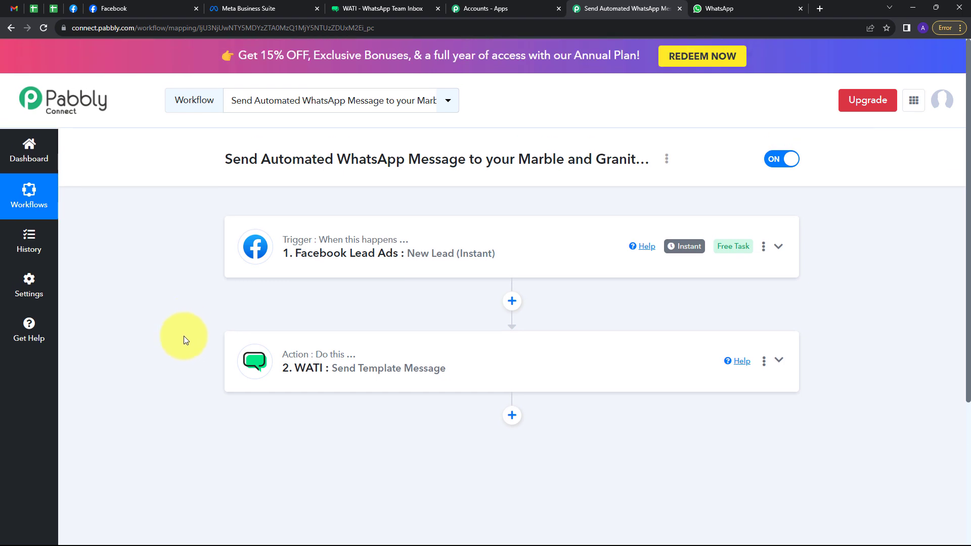